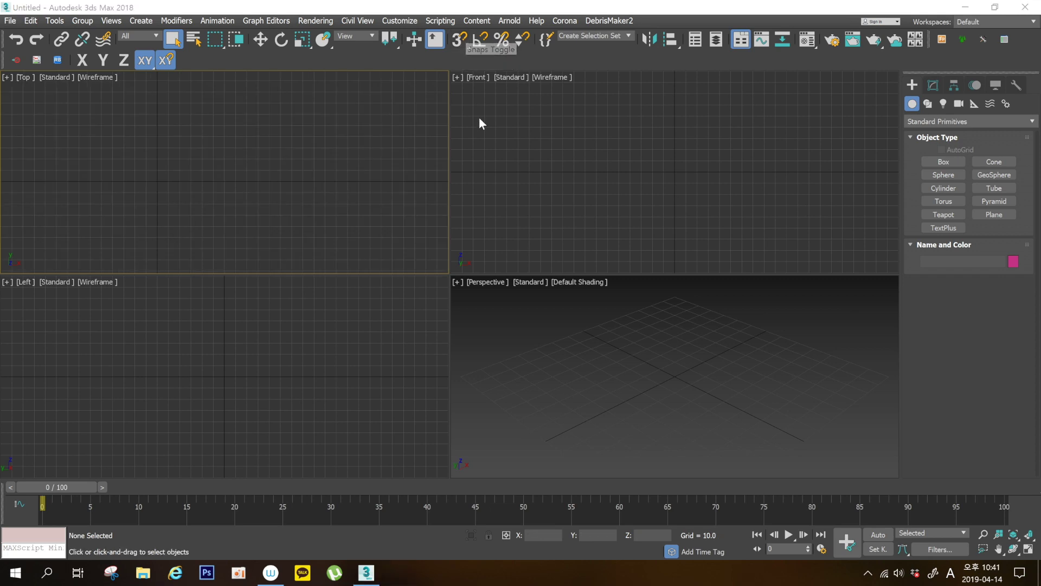
Toggle snapping on and off, then bring up Grid and Snap Settings
click(458, 47)
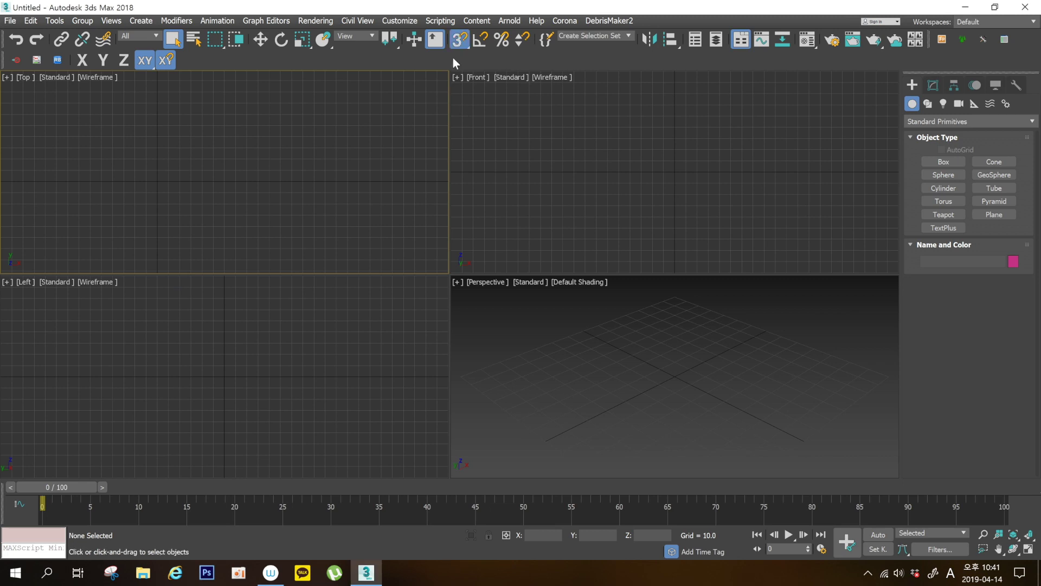
click(459, 39)
right_click(457, 43)
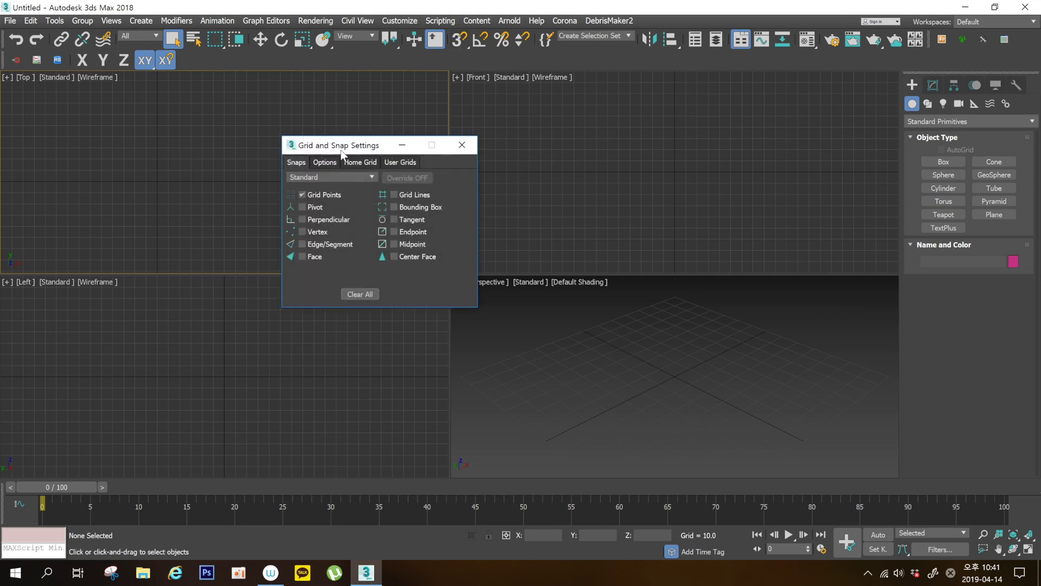
mouse_move(341, 154)
mouse_down()
mouse_move(358, 149)
mouse_move(357, 119)
mouse_move(449, 120)
mouse_move(302, 118)
mouse_up()
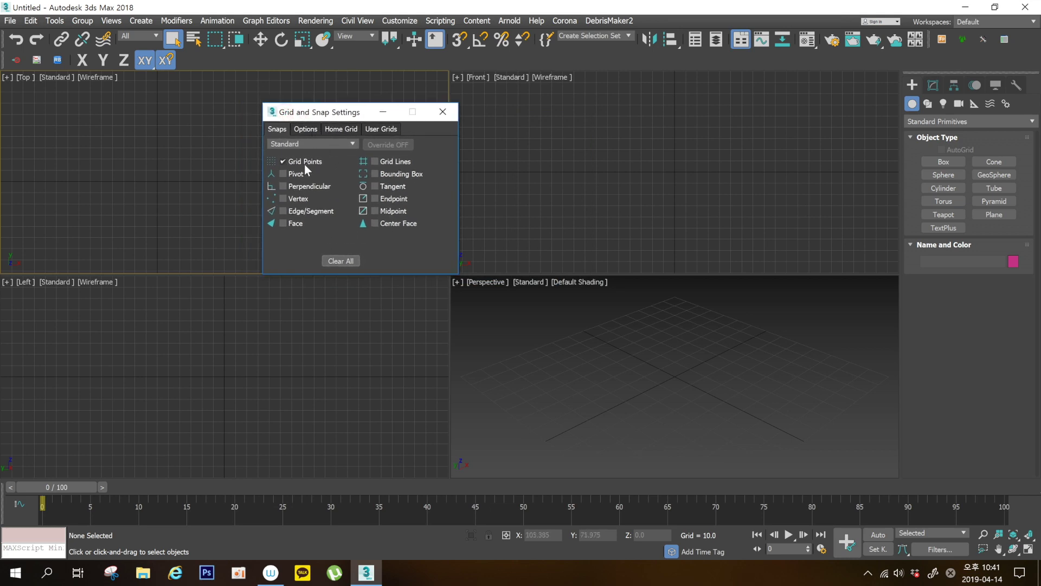
Remove Grid Points from the snap targets in Grid and Snap Settings
click(282, 161)
drag(343, 115, 362, 118)
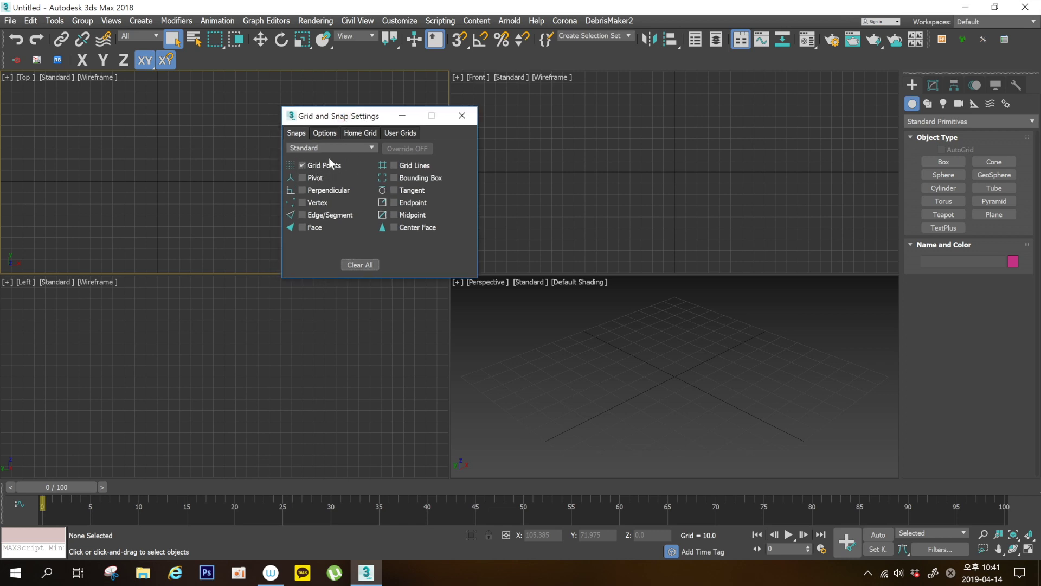
drag(327, 119, 346, 123)
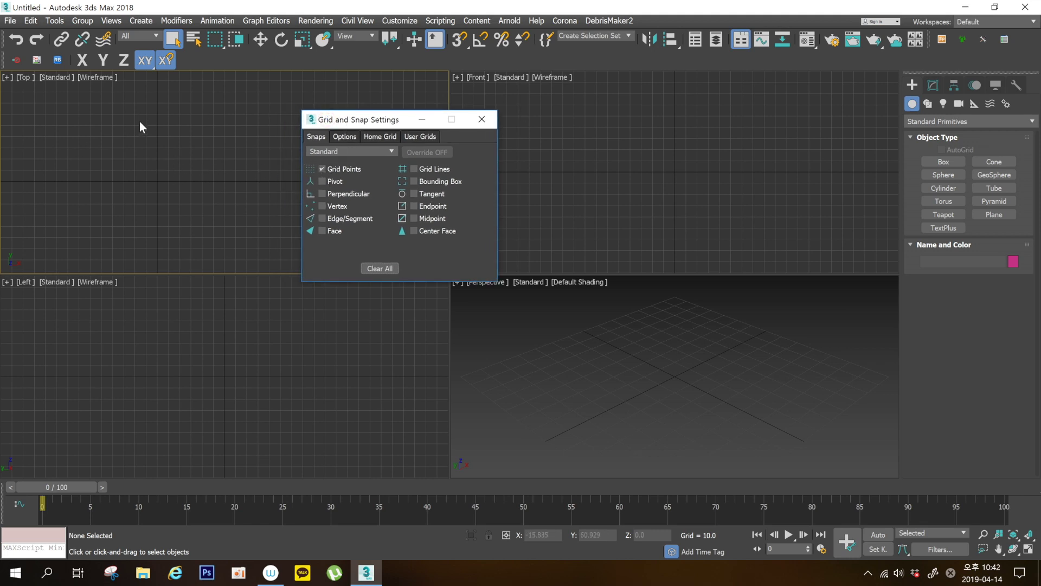
scroll(214, 135, up, 3)
scroll(195, 152, up, 2)
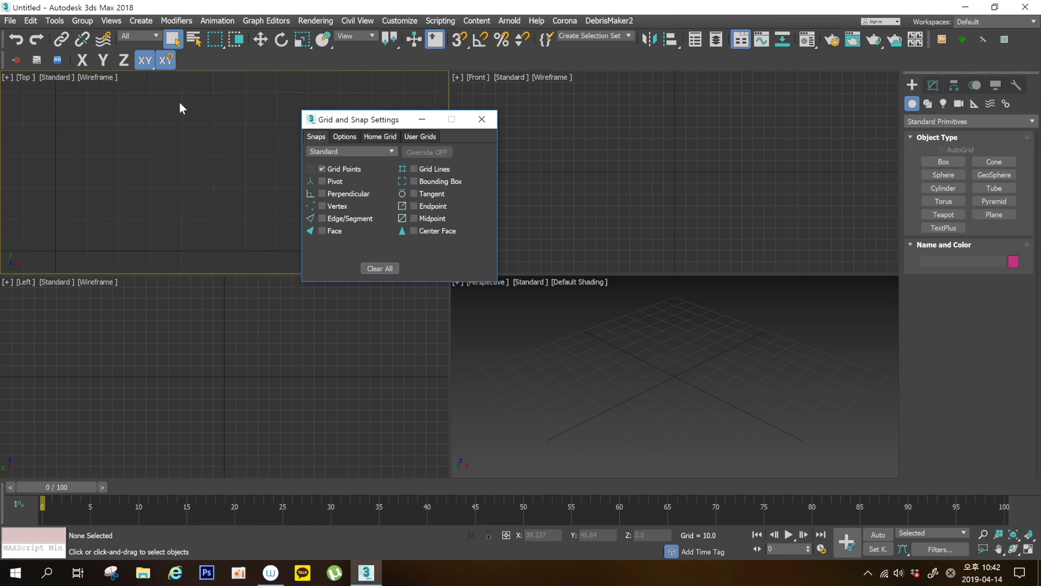
click(210, 170)
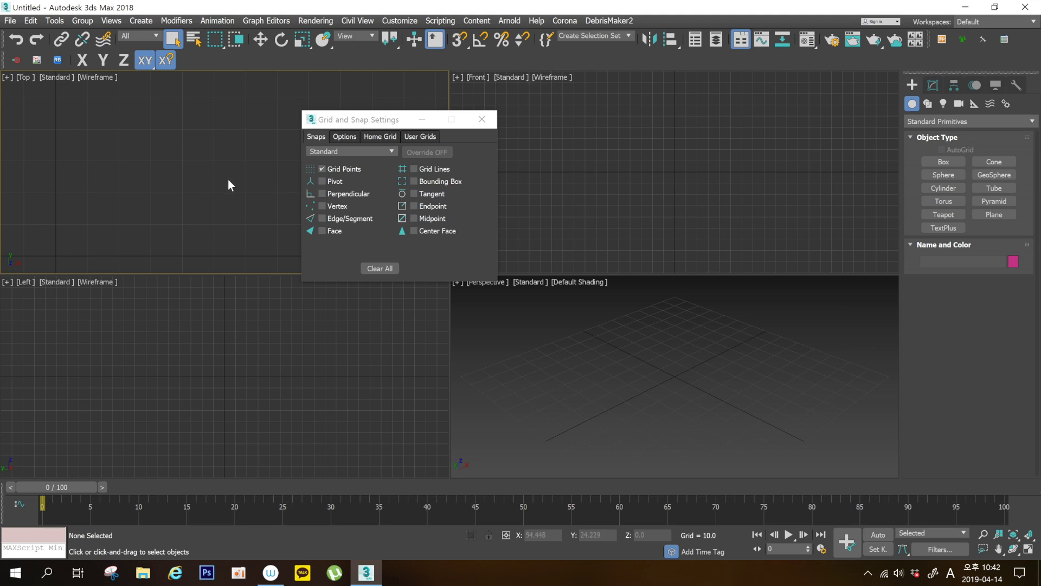
drag(360, 122, 386, 124)
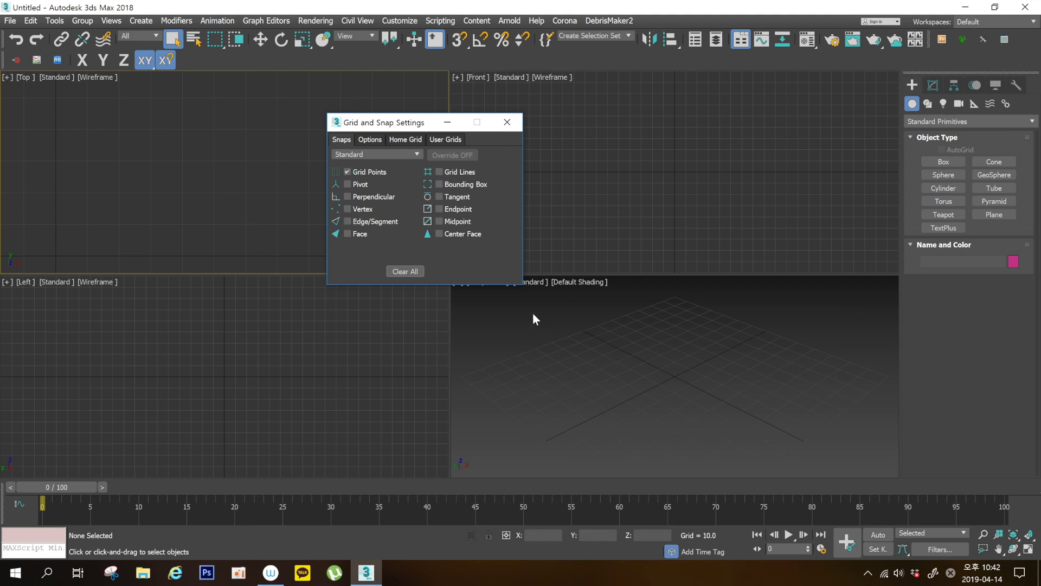
click(347, 171)
Try the Midpoint snap, then leave every snap type unchecked
drag(412, 128, 373, 126)
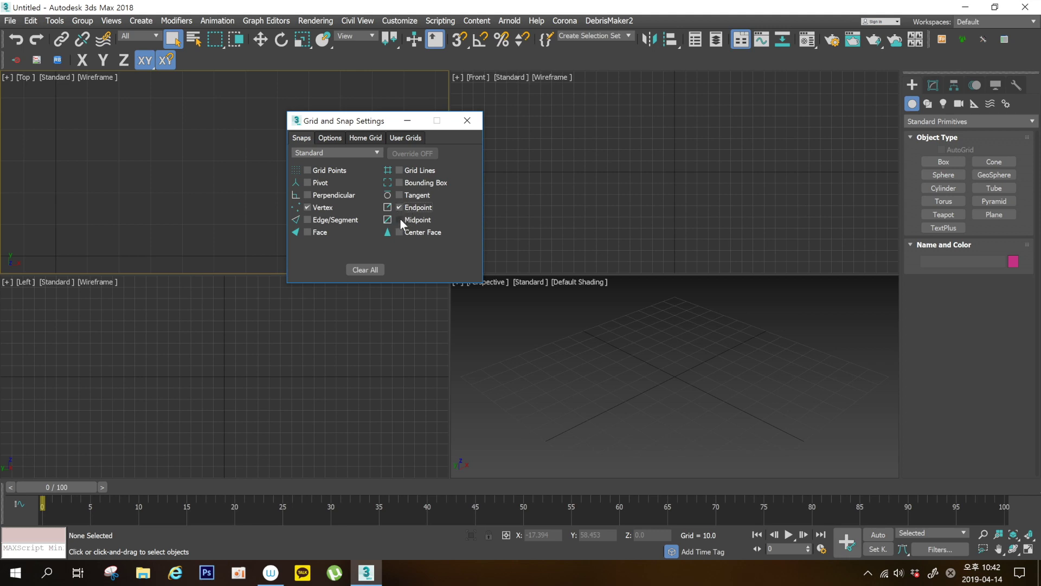
click(400, 219)
drag(392, 128, 404, 140)
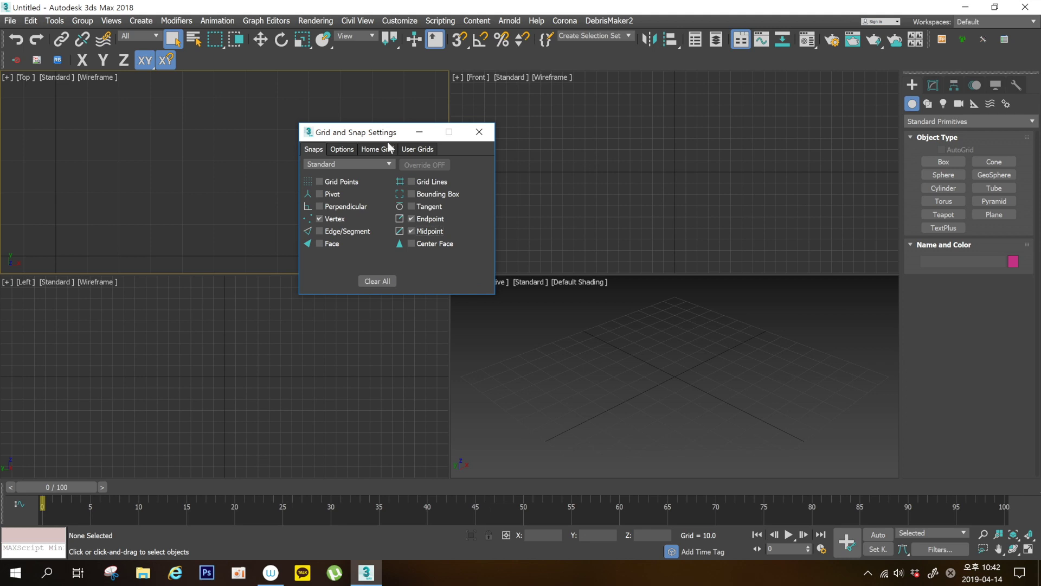
mouse_move(376, 136)
mouse_down()
mouse_move(375, 119)
mouse_move(364, 135)
mouse_move(513, 113)
mouse_up()
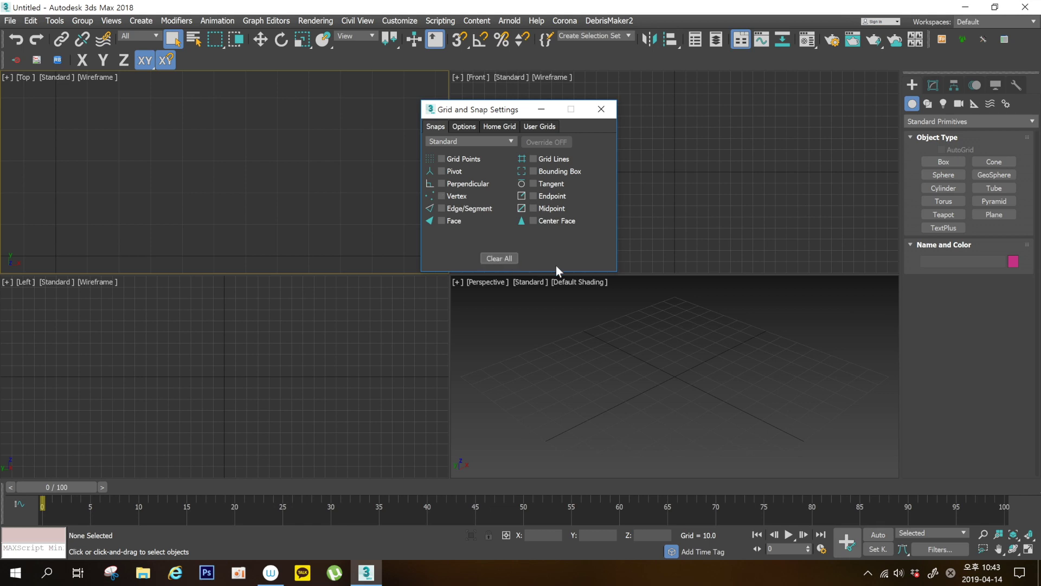
Enable Vertex and Midpoint snaps and close Grid and Snap Settings
click(449, 196)
click(546, 209)
click(609, 112)
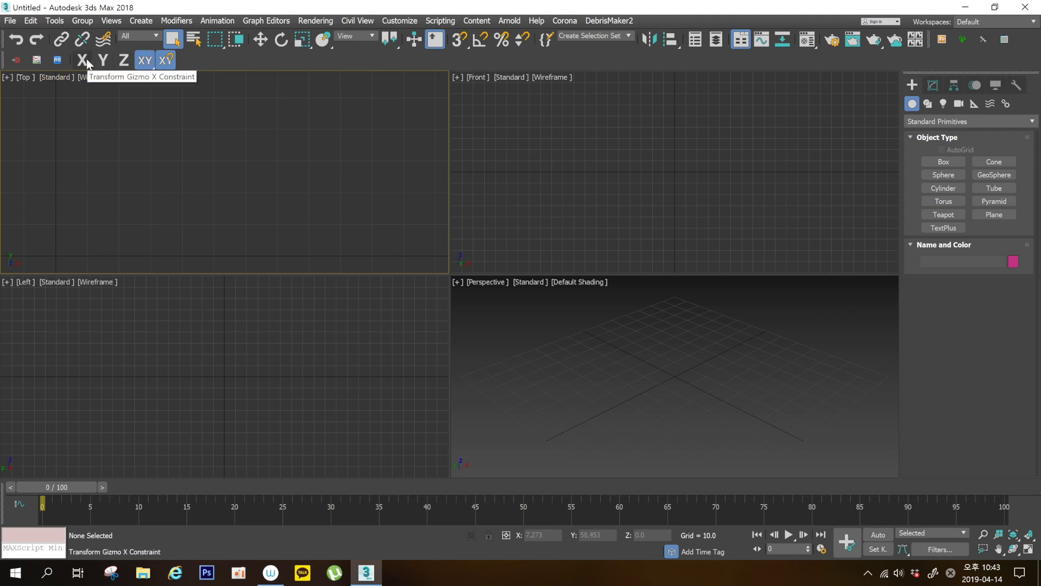
double_click(195, 6)
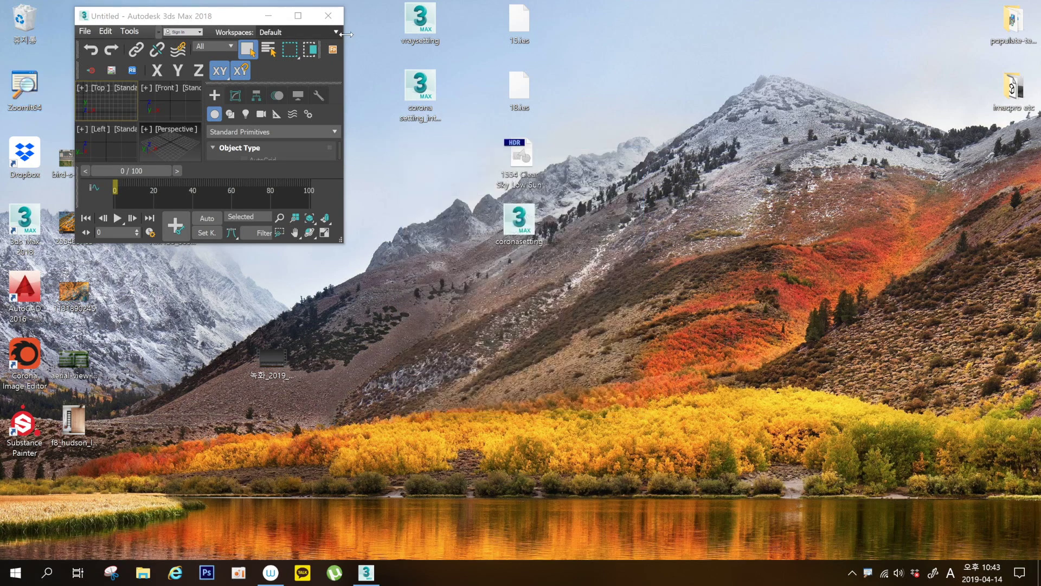
double_click(217, 15)
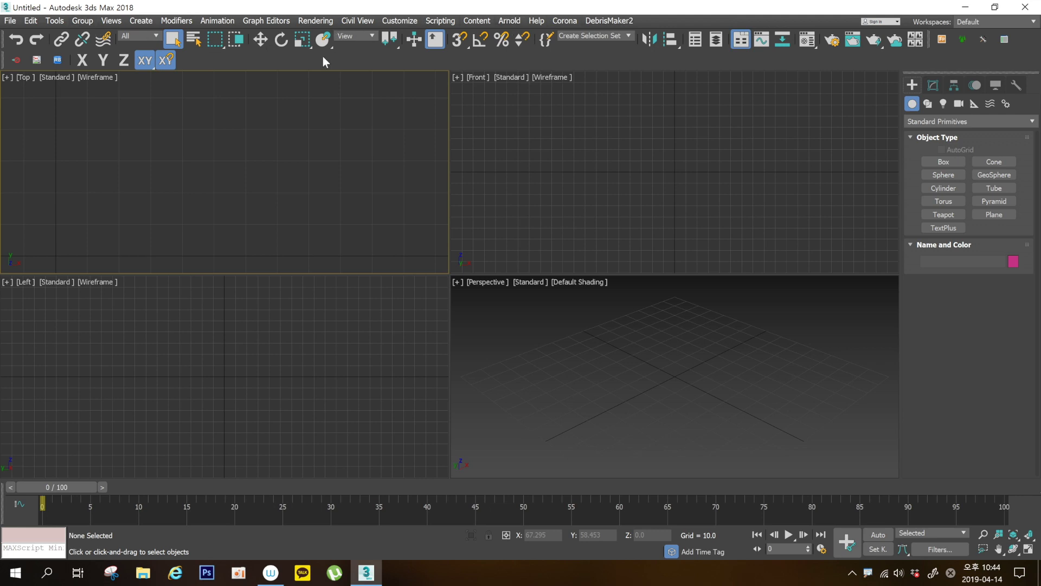
right_click(200, 61)
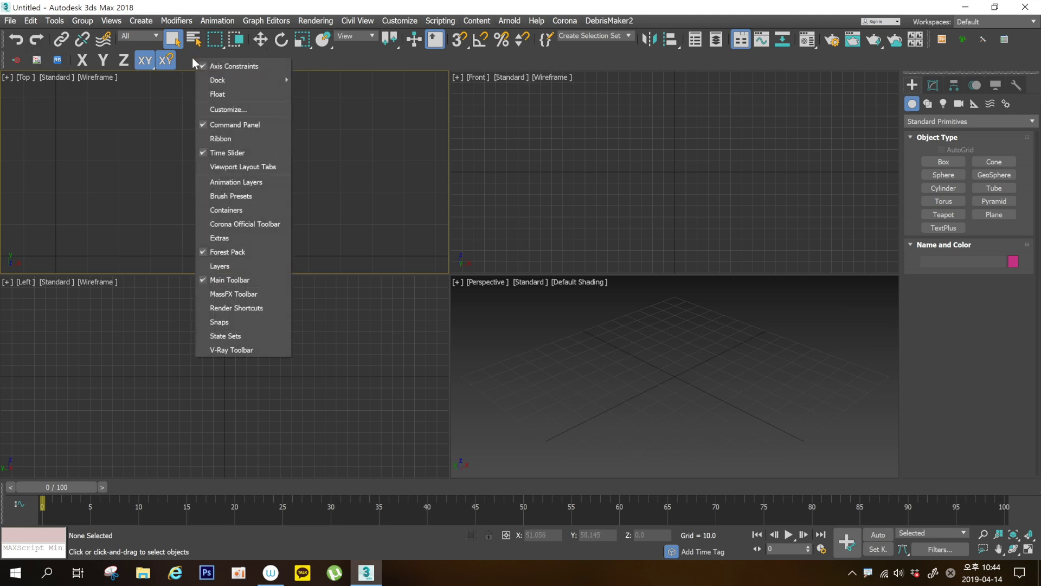
right_click(433, 58)
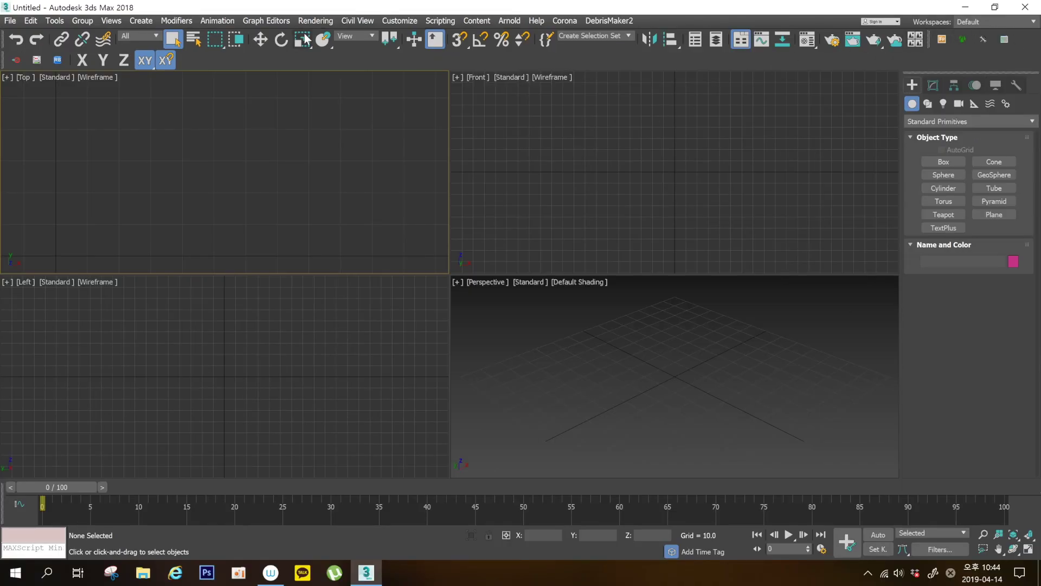
right_click(1032, 39)
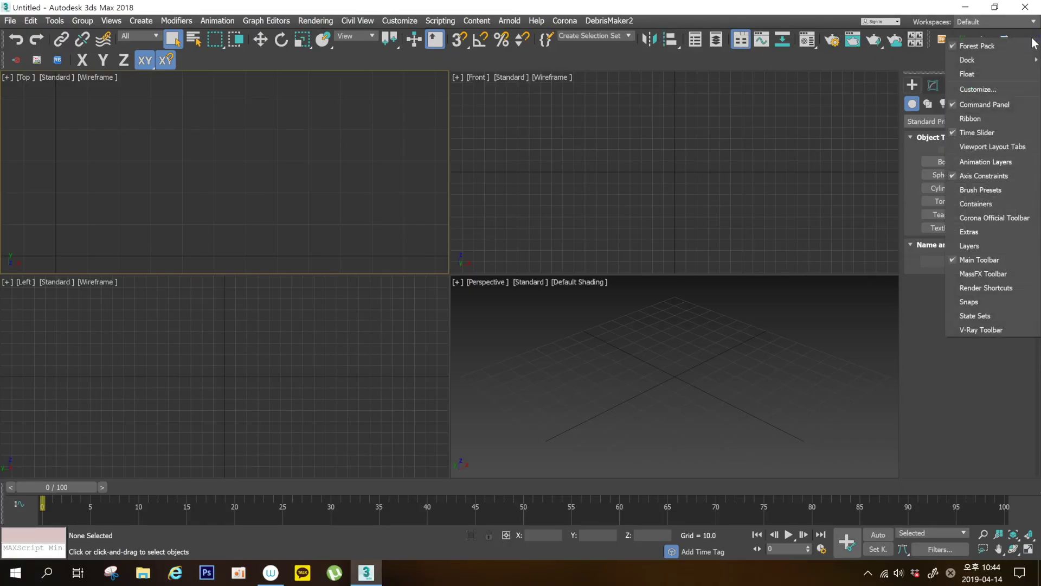
click(1026, 37)
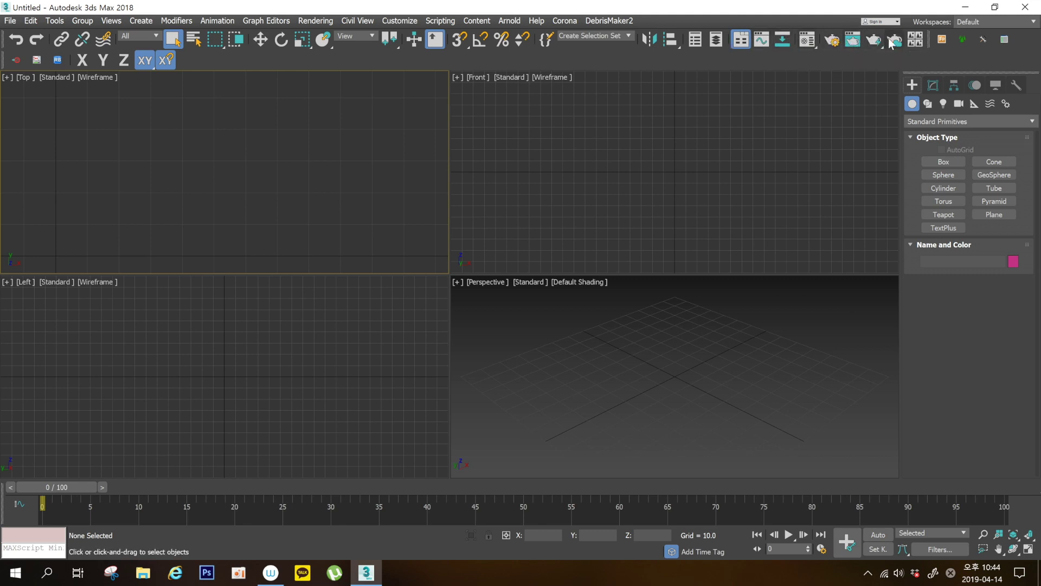
Hide and then re-show the Axis Constraints toolbar from the toolbar list
right_click(1030, 40)
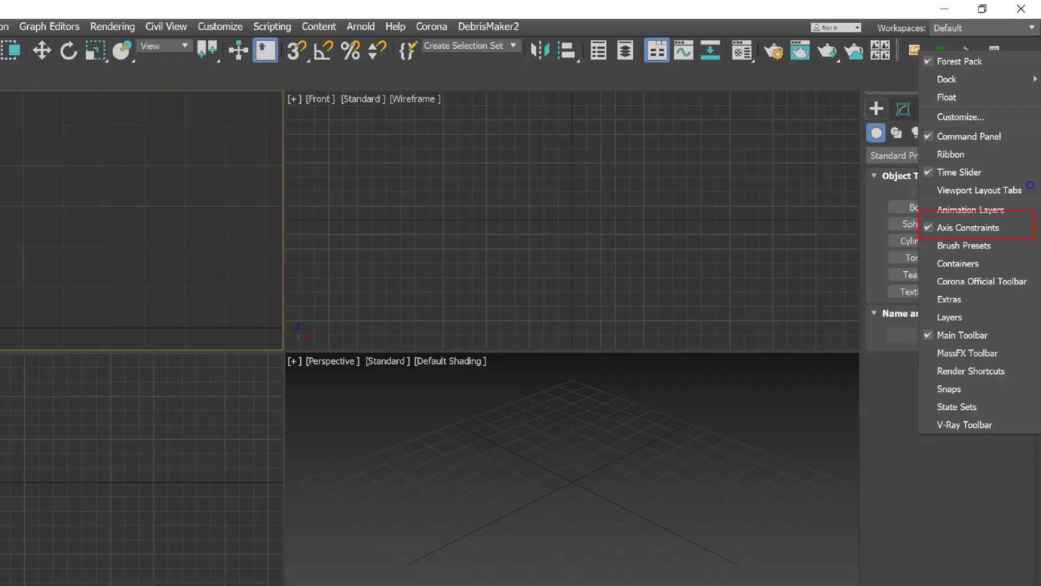
key(Escape)
right_click(1027, 42)
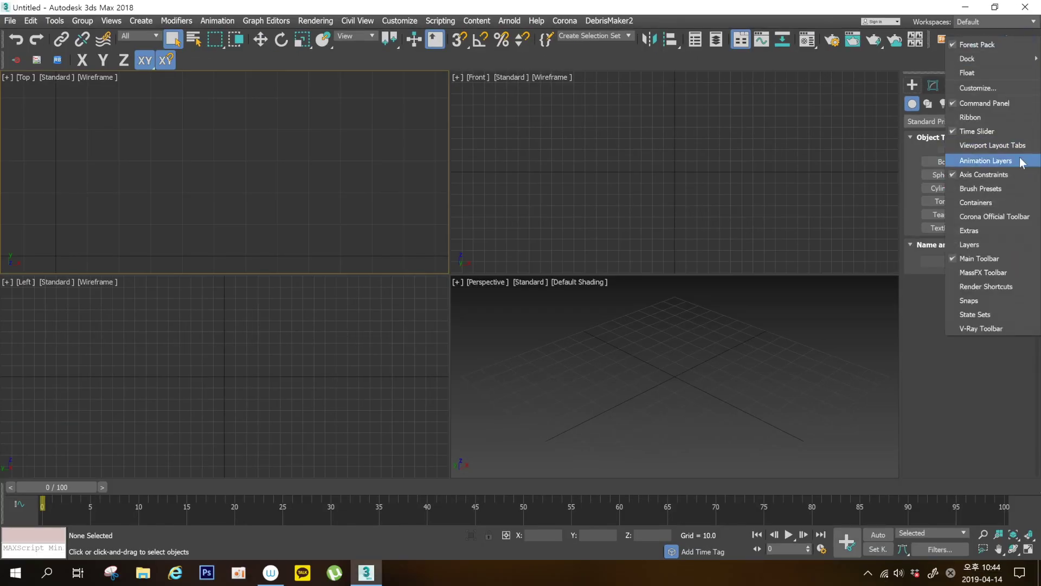
click(1015, 175)
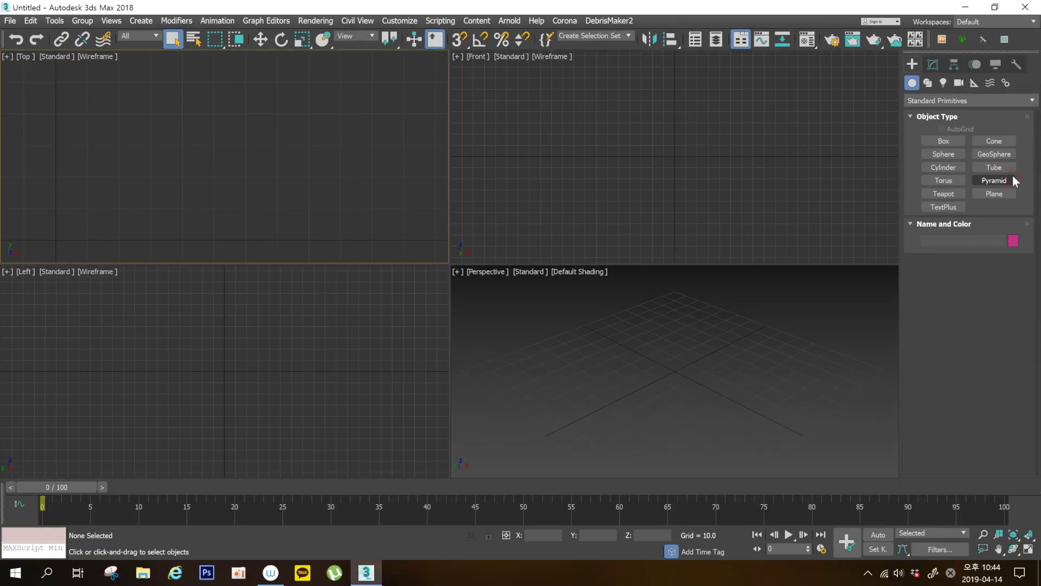
right_click(1033, 42)
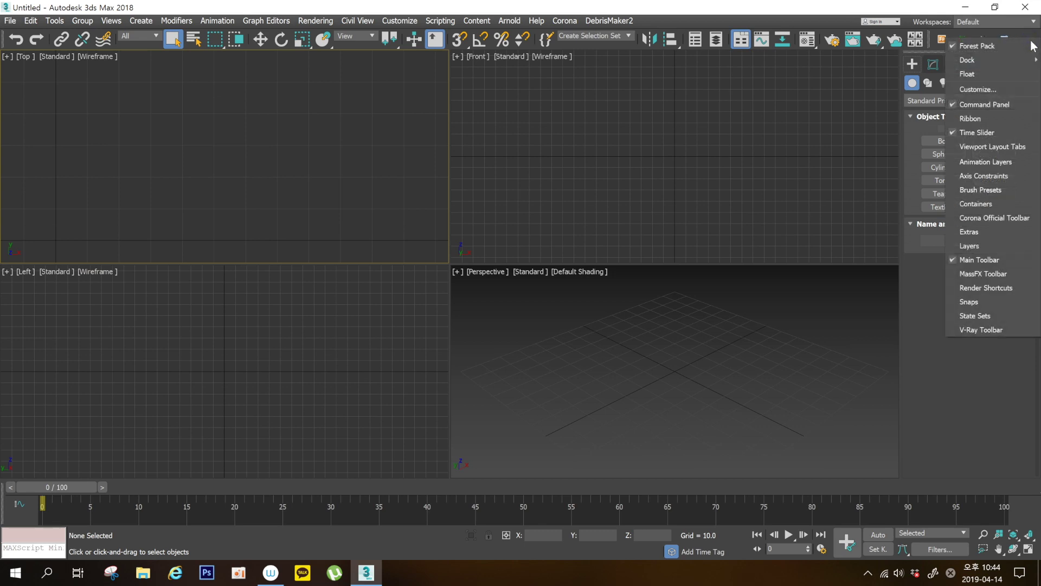
click(998, 176)
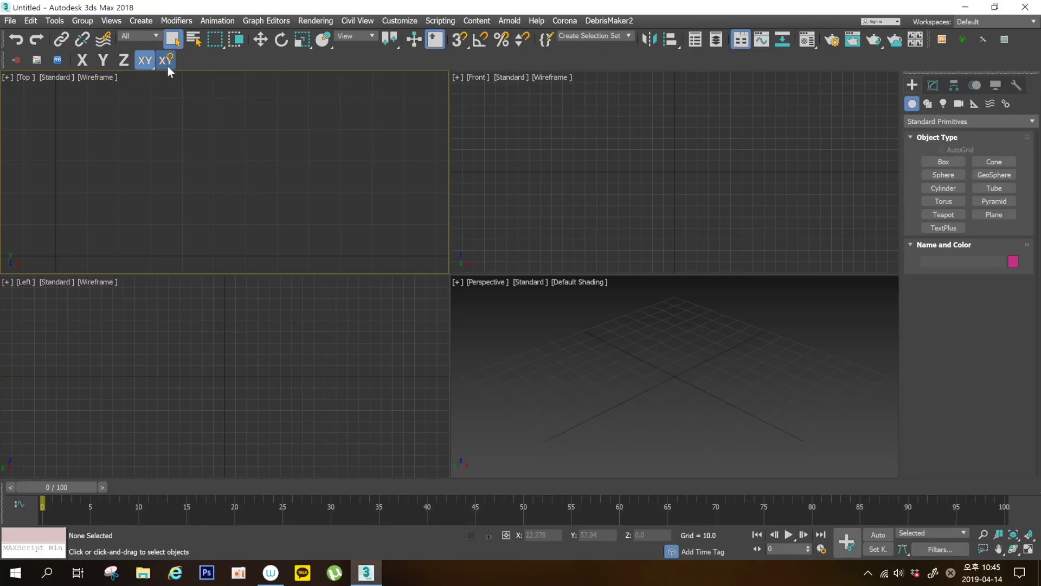
Turn on Enable Axis Constraints in Snaps Toggle beside XY
click(167, 64)
click(164, 63)
click(167, 60)
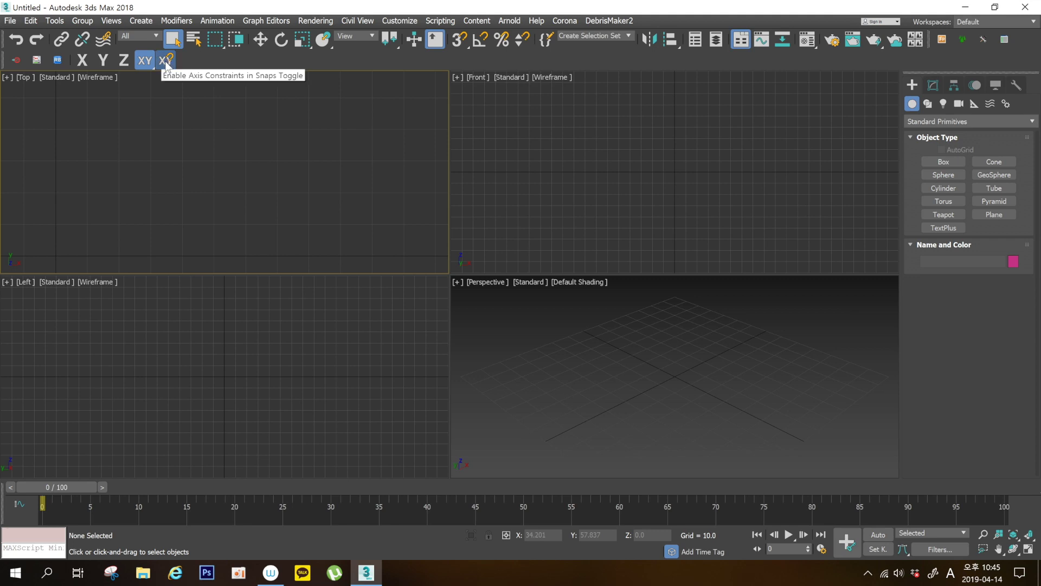
click(167, 65)
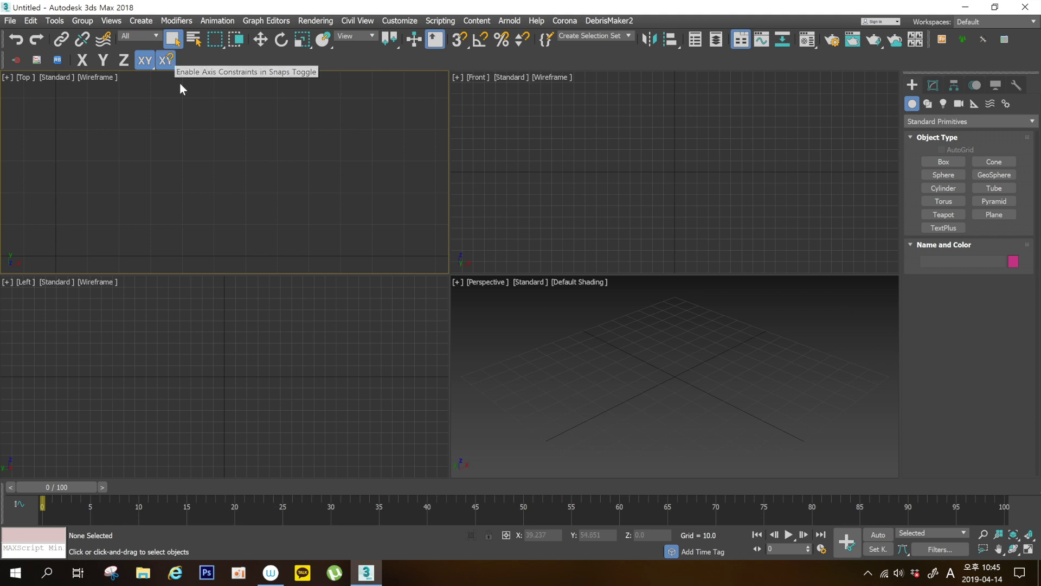
click(166, 59)
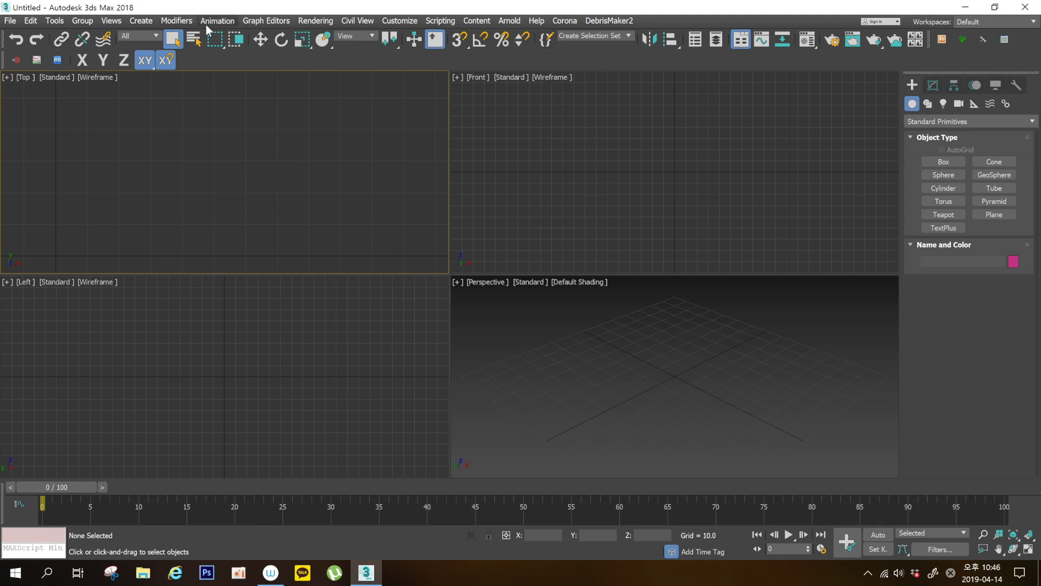
Bring up Units Setup from the Customize menu
click(397, 22)
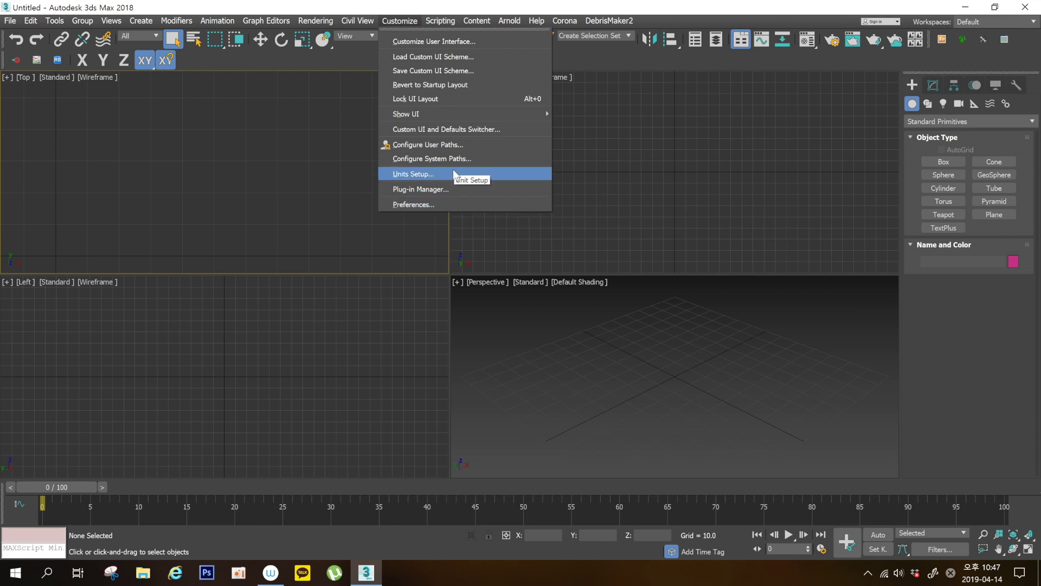
click(416, 175)
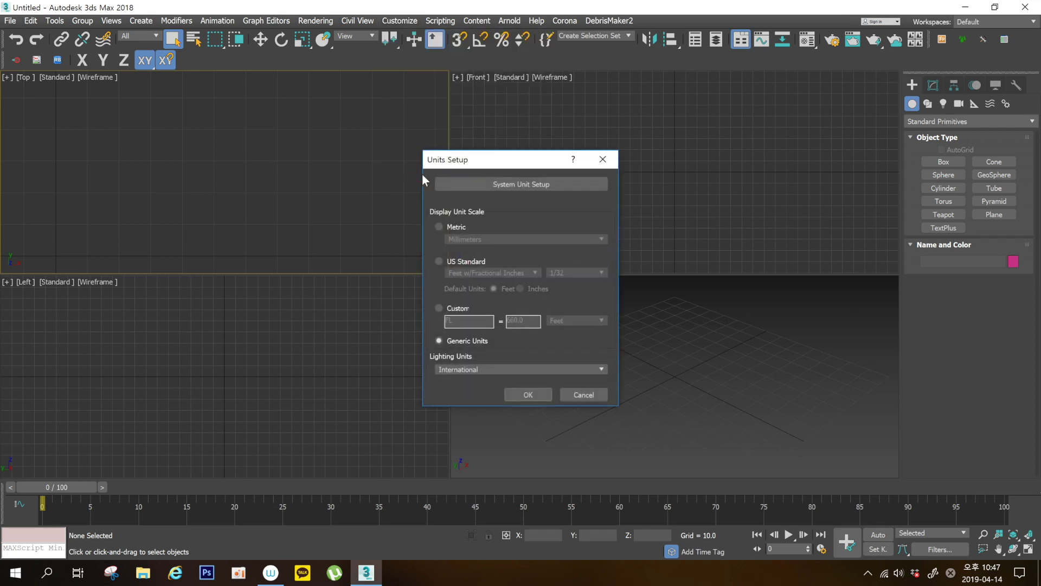
mouse_move(486, 164)
mouse_down()
mouse_move(289, 140)
mouse_move(302, 140)
mouse_up()
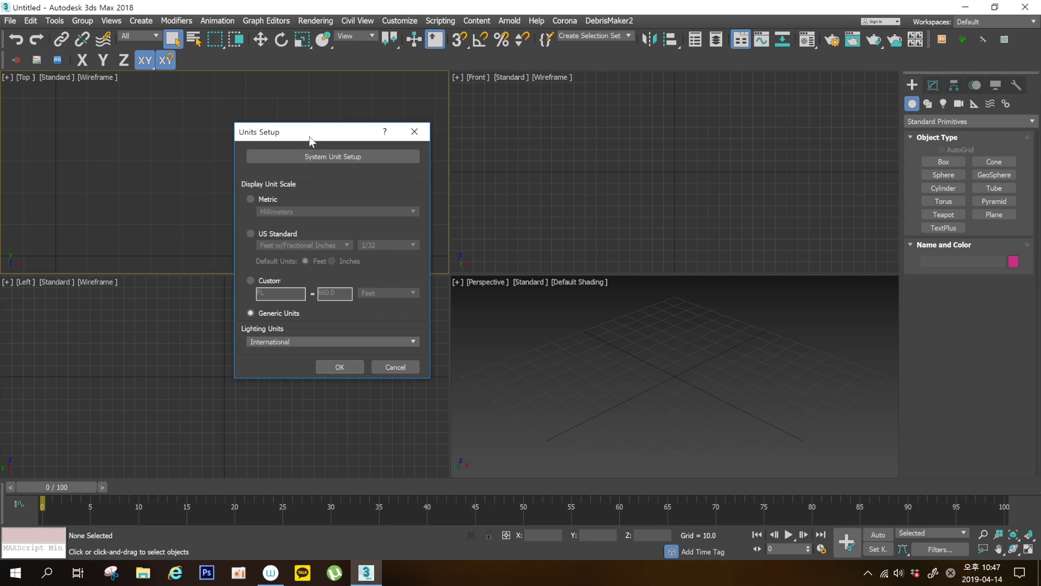
drag(309, 136, 322, 125)
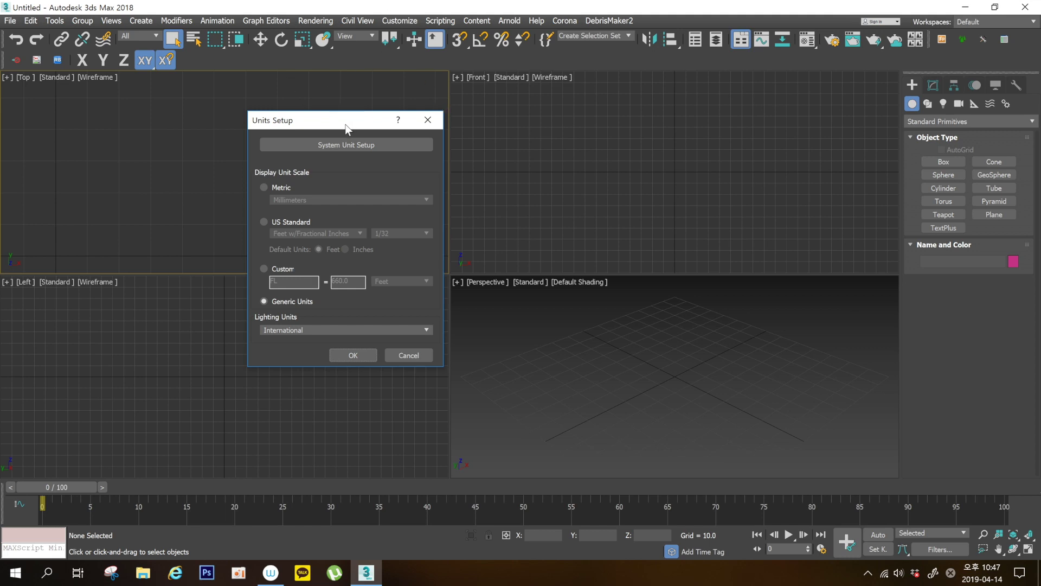
drag(348, 122, 328, 142)
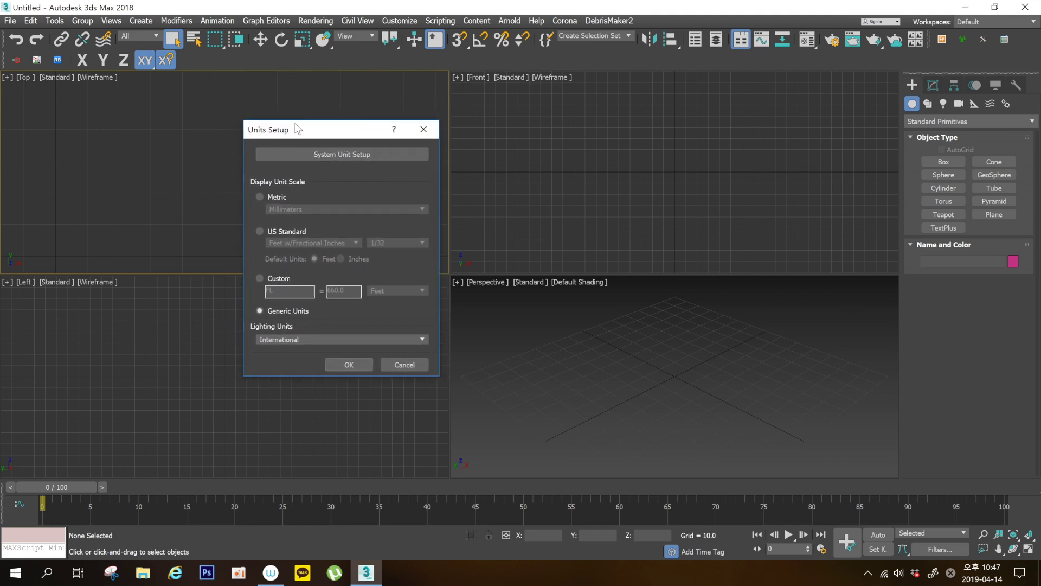
drag(309, 129, 319, 131)
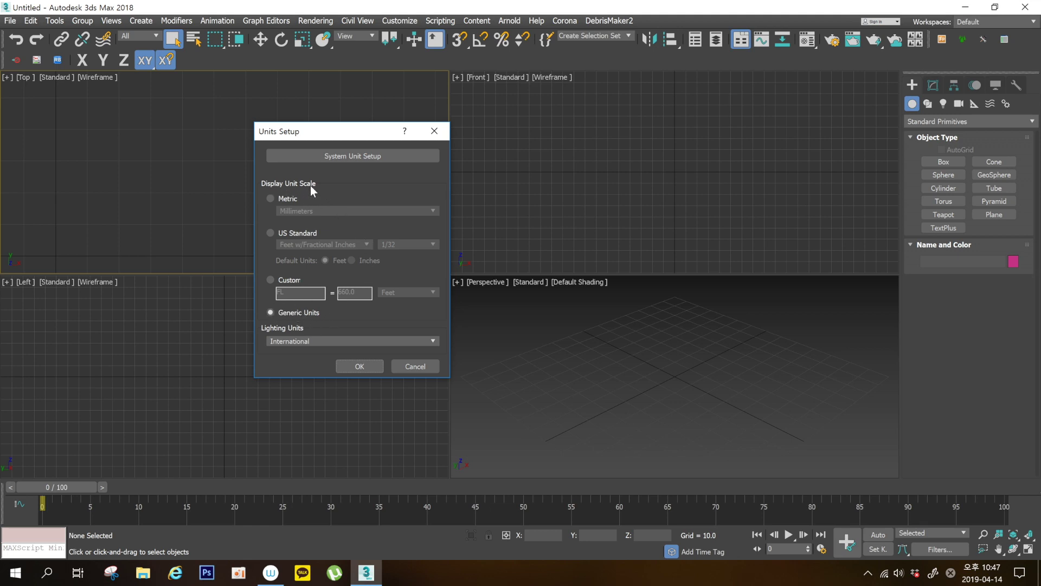
Set the display unit scale to Metric Millimeters
click(270, 199)
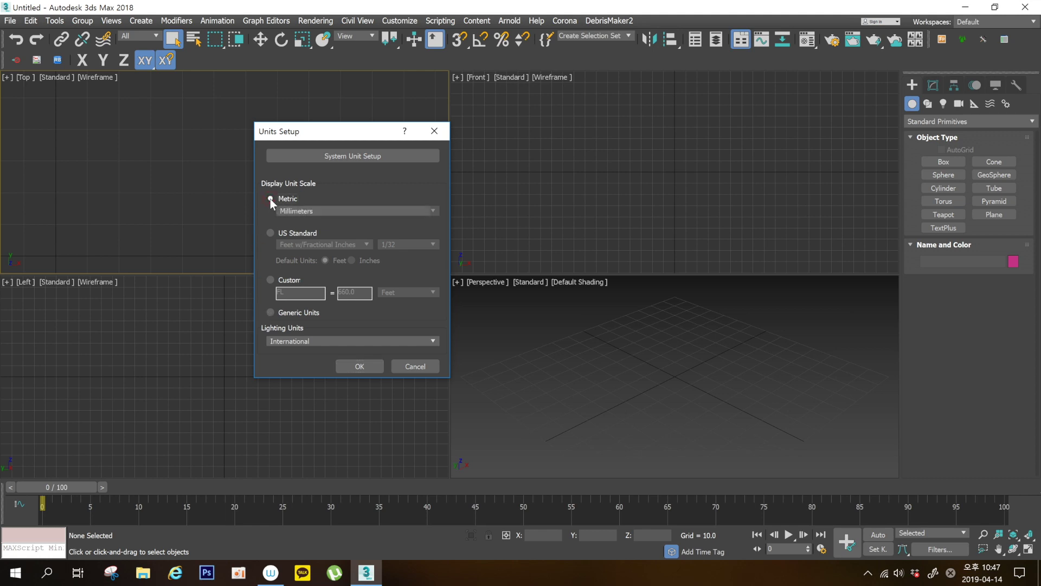
click(320, 212)
key(Down)
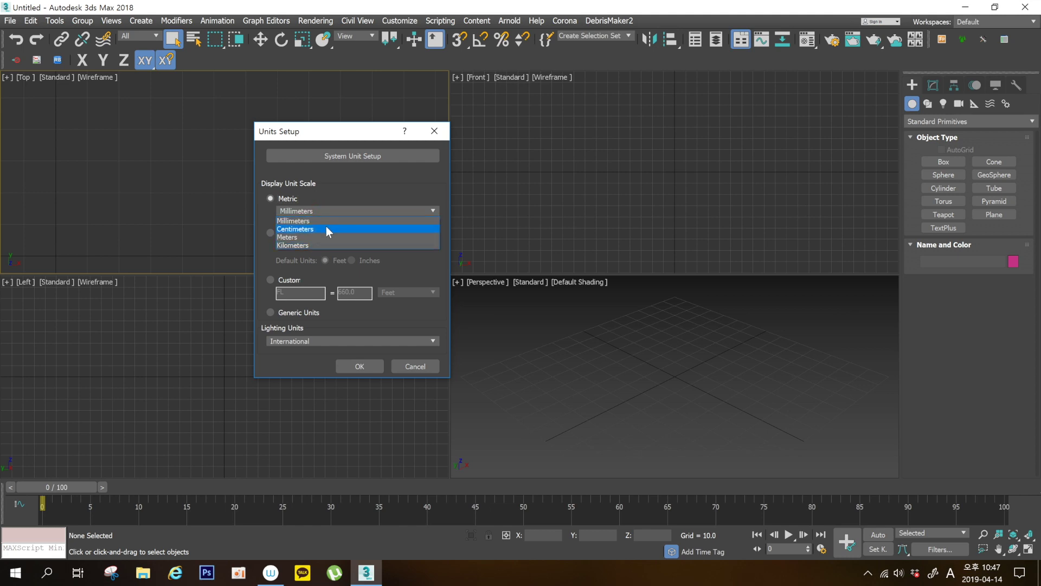
click(328, 219)
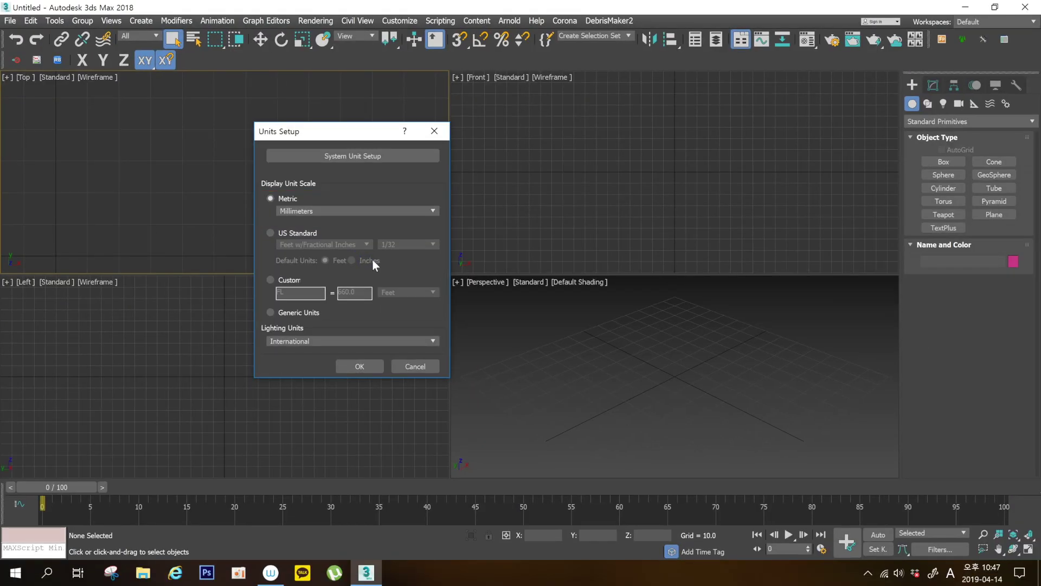
drag(367, 135, 368, 145)
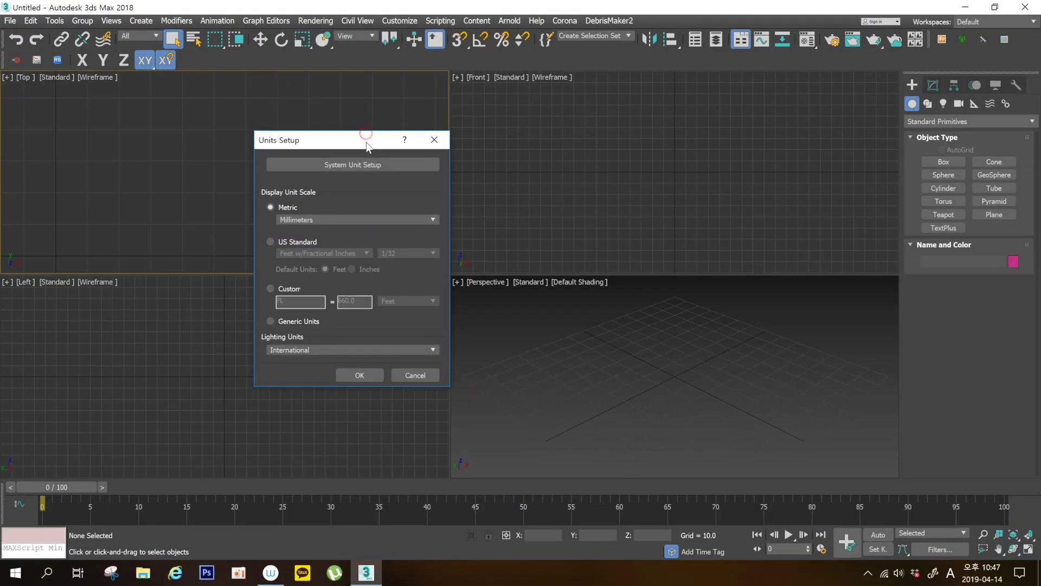
click(368, 166)
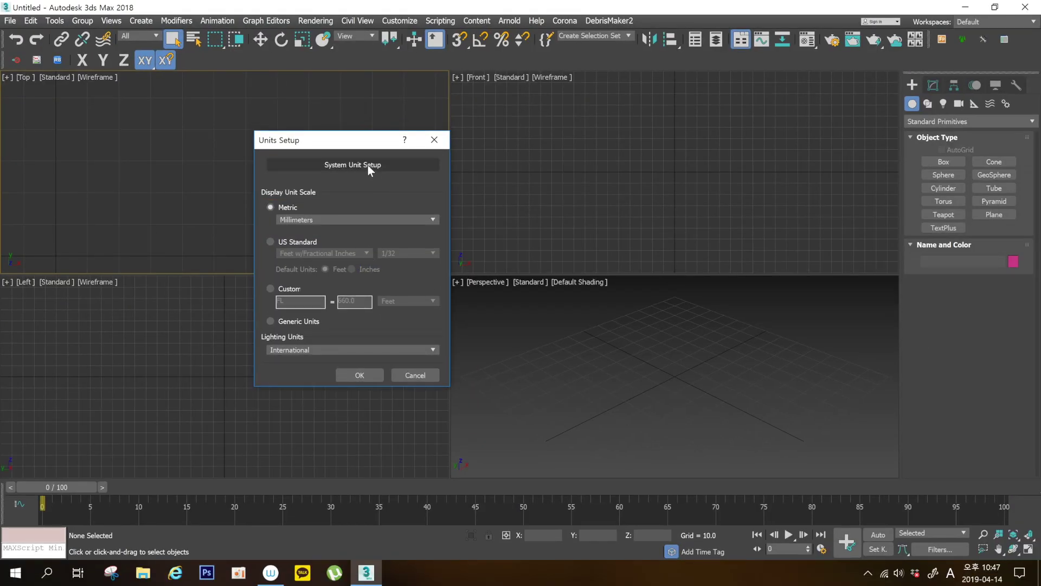
Set the system unit to 1 Unit = 1.0 Millimeters and confirm both unit dialogs
click(368, 165)
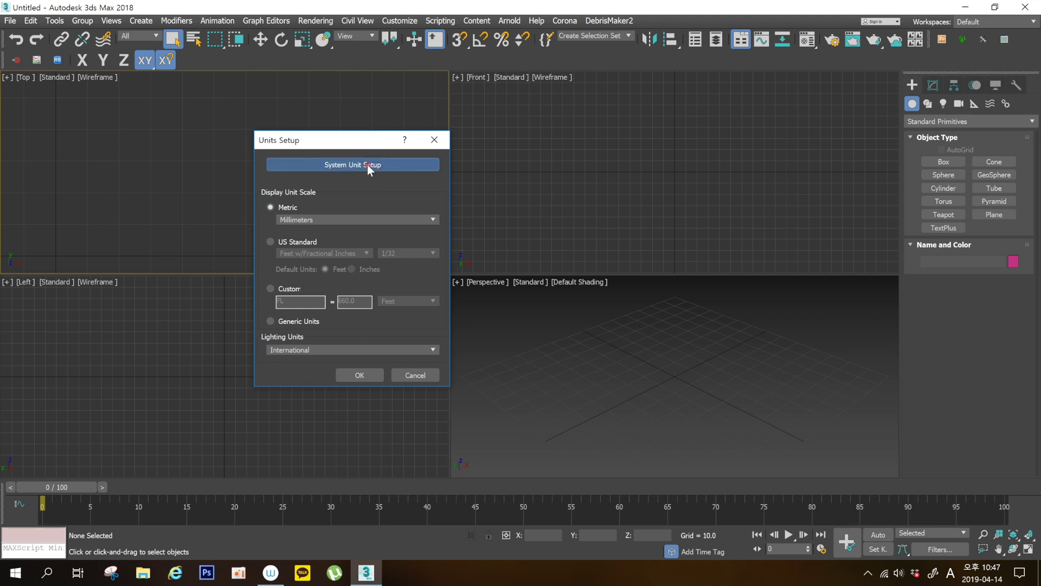
mouse_move(358, 170)
mouse_down()
mouse_move(549, 171)
mouse_move(545, 149)
mouse_up()
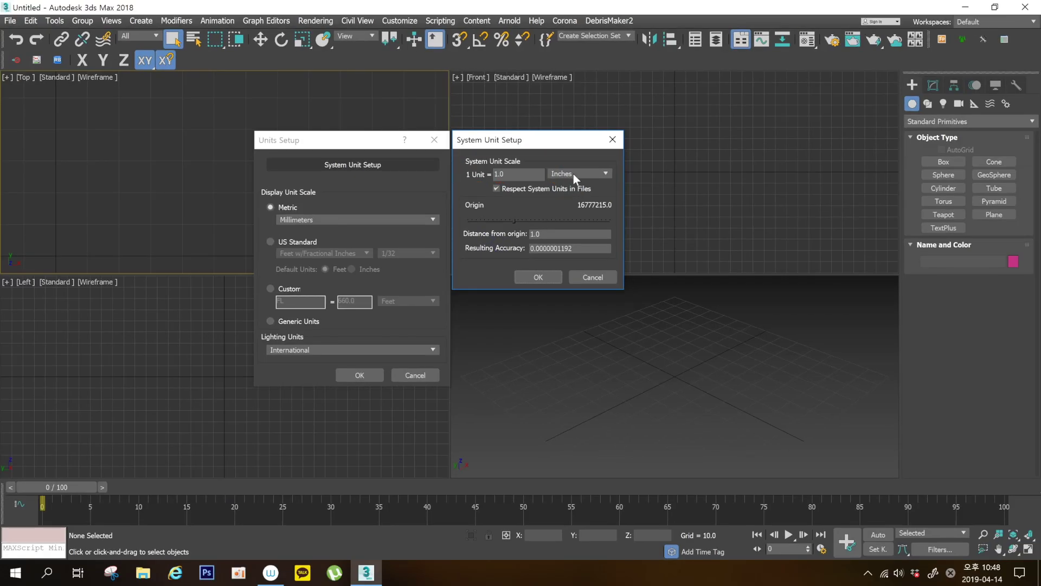
click(574, 174)
click(586, 209)
drag(528, 140, 535, 141)
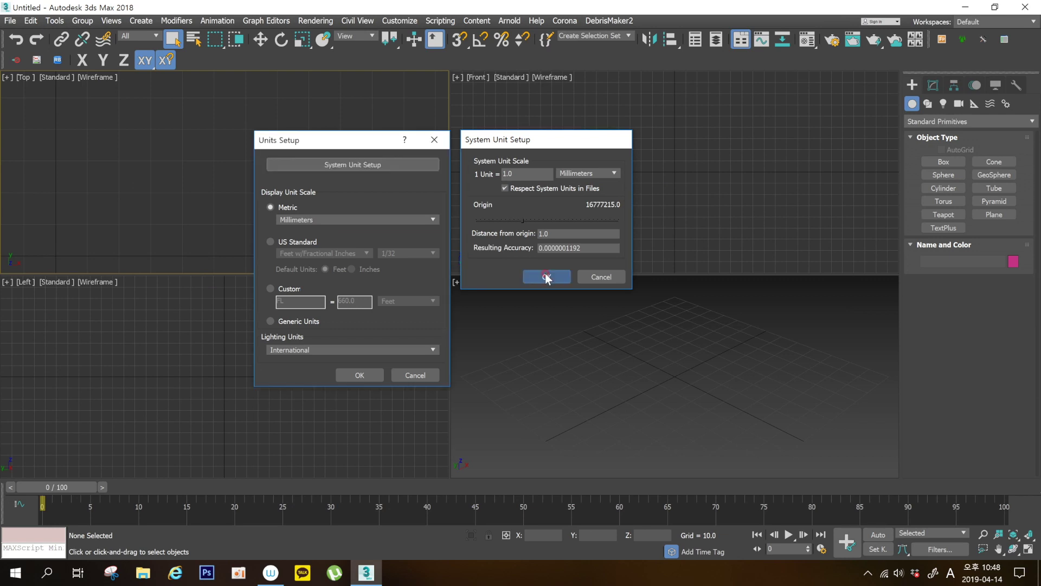
click(545, 277)
click(364, 376)
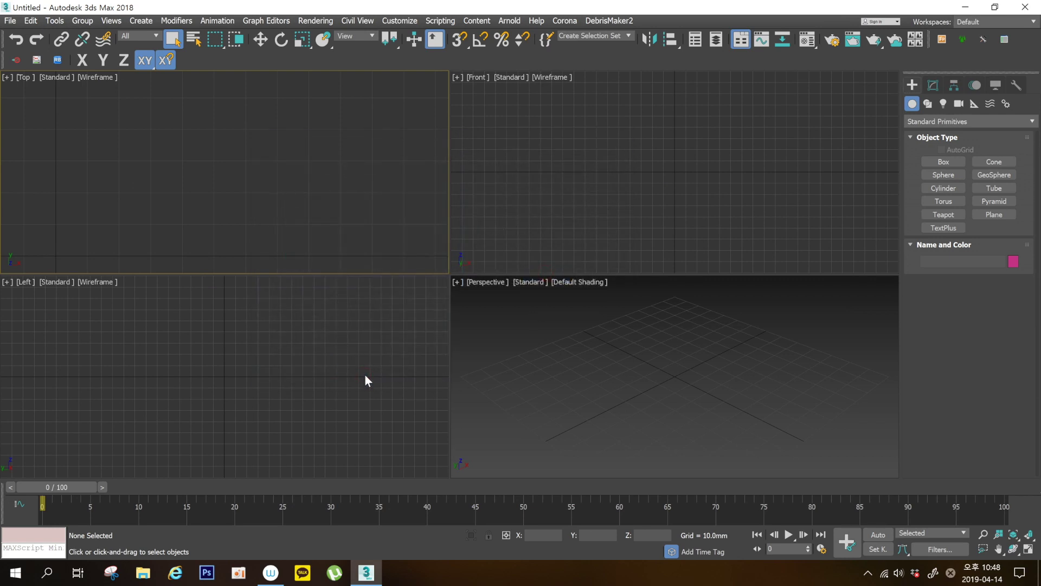
click(365, 375)
click(363, 239)
click(347, 229)
click(349, 336)
click(552, 343)
click(563, 144)
click(331, 227)
Bring up Preference Settings from the Customize menu on its General page
click(398, 21)
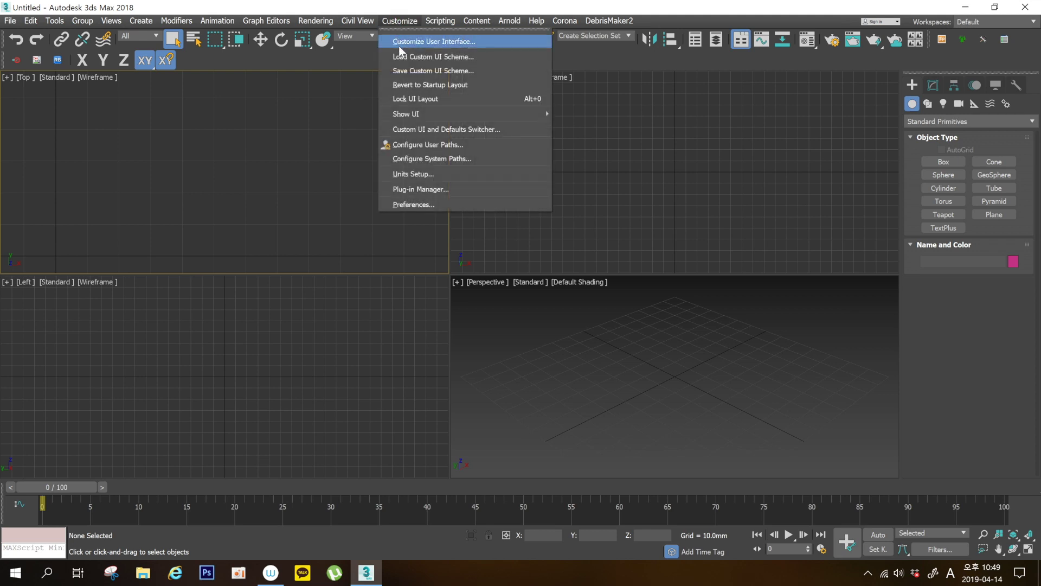
click(435, 208)
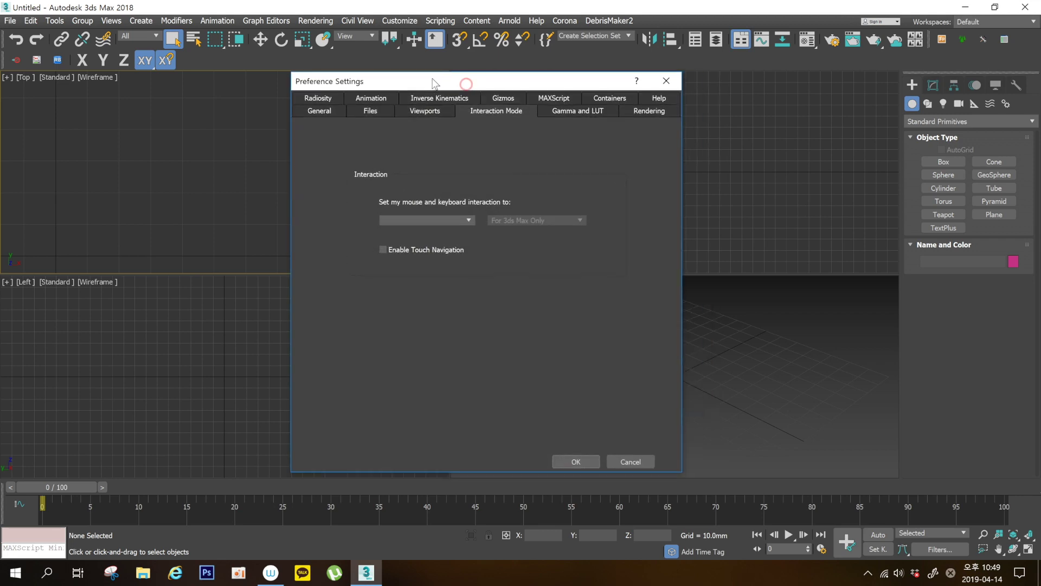
click(331, 112)
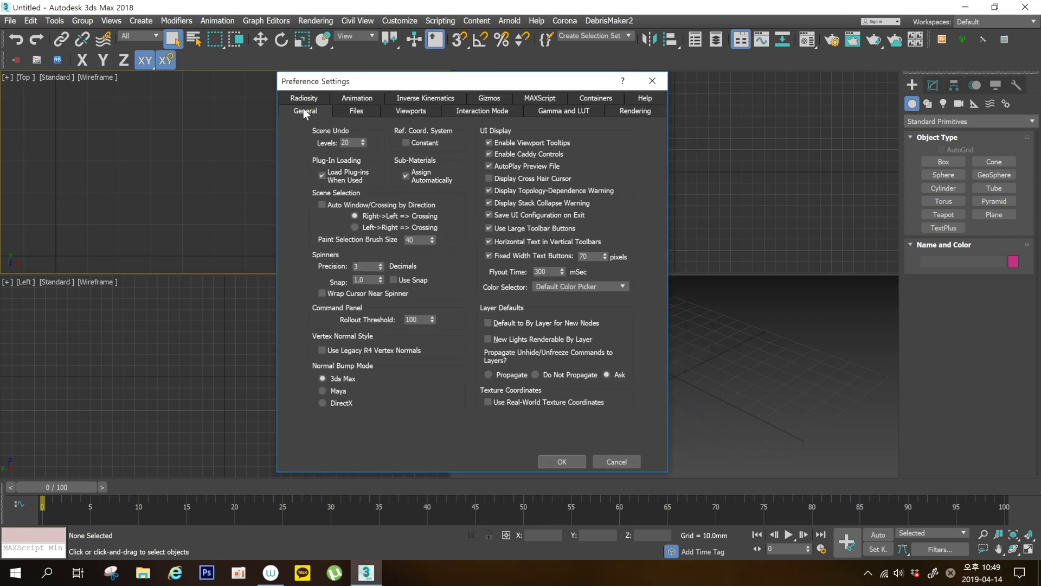
drag(350, 86, 339, 85)
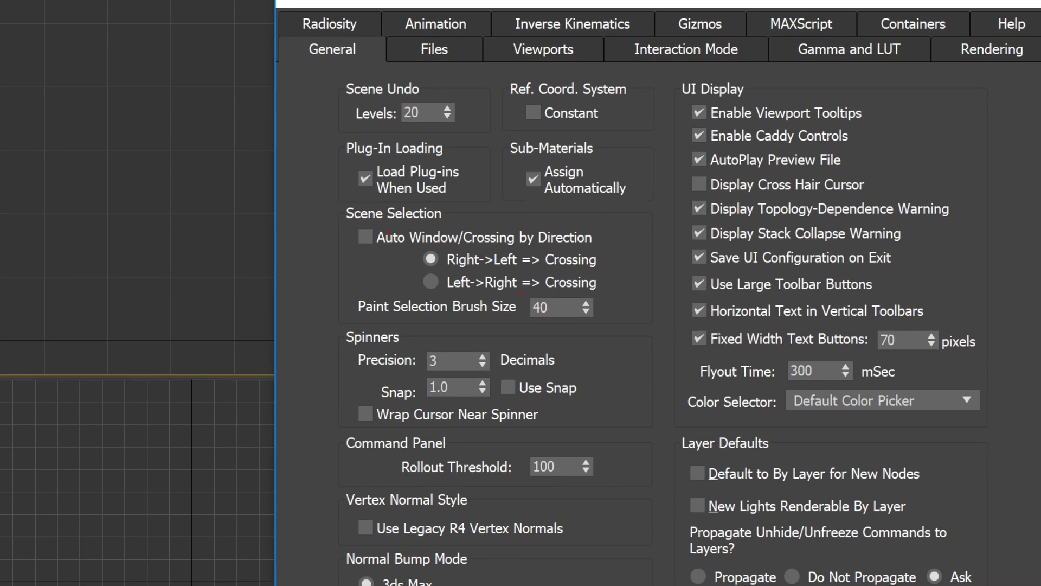
drag(324, 197, 657, 337)
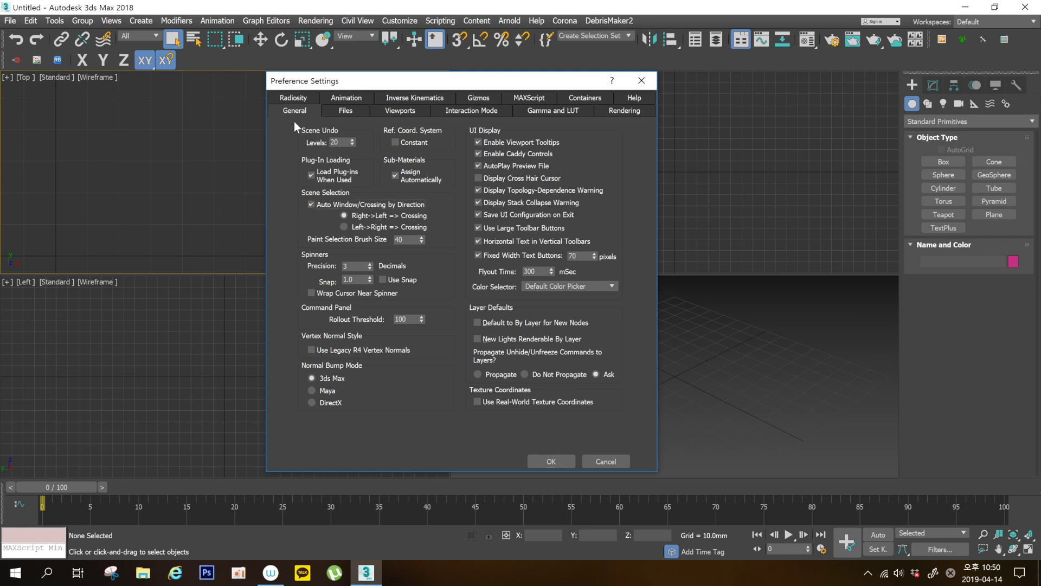
On the Files page, set Backup Interval to 30 and enable Compress on Save
click(340, 108)
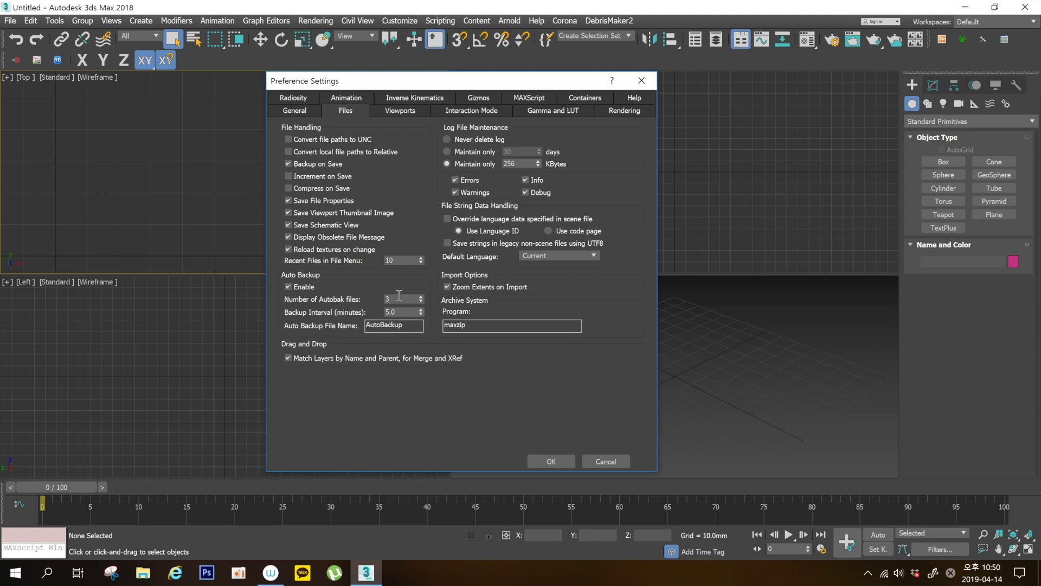
double_click(401, 312)
click(292, 285)
double_click(404, 312)
text(30)
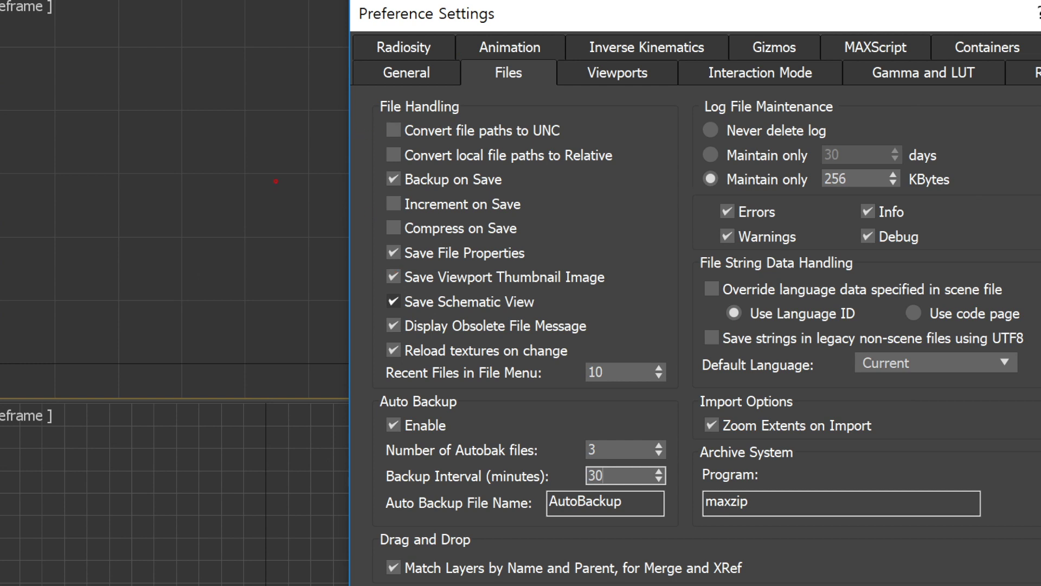
drag(369, 214, 542, 241)
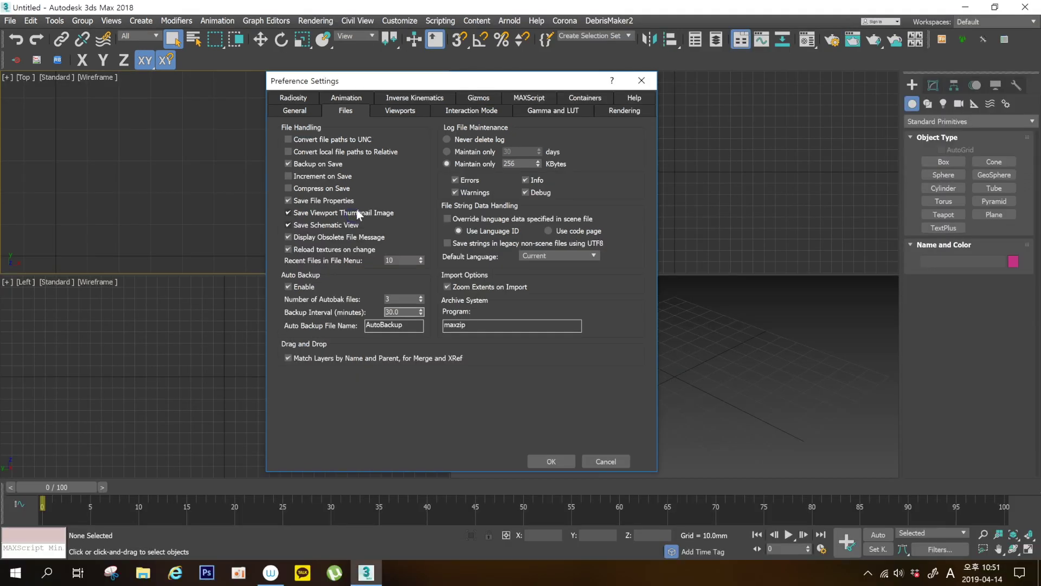
click(291, 187)
drag(380, 79, 375, 87)
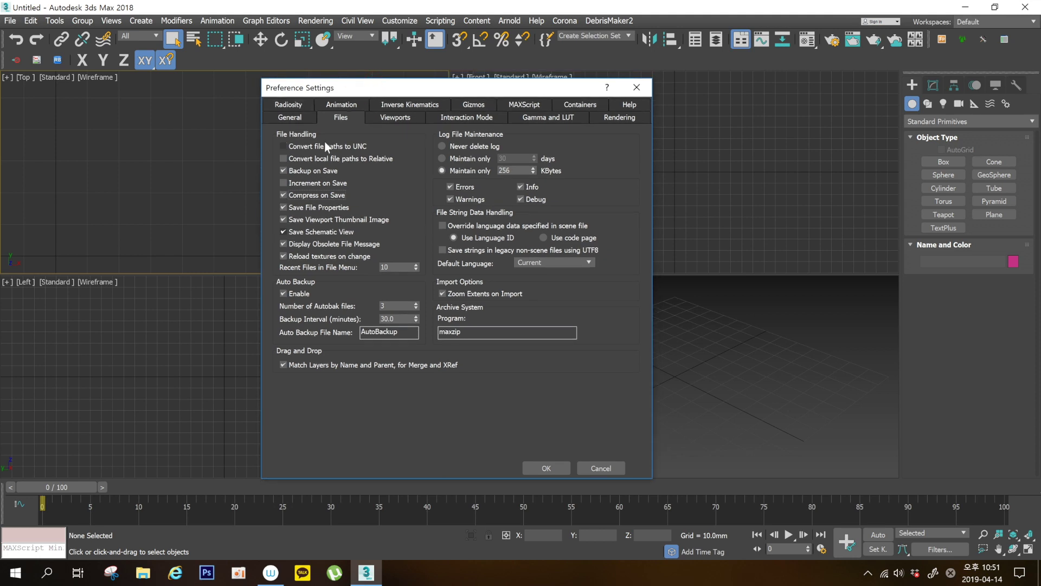
On the Viewports page, toggle Selection/Preview Highlights off and back on, leaving it checked
click(391, 118)
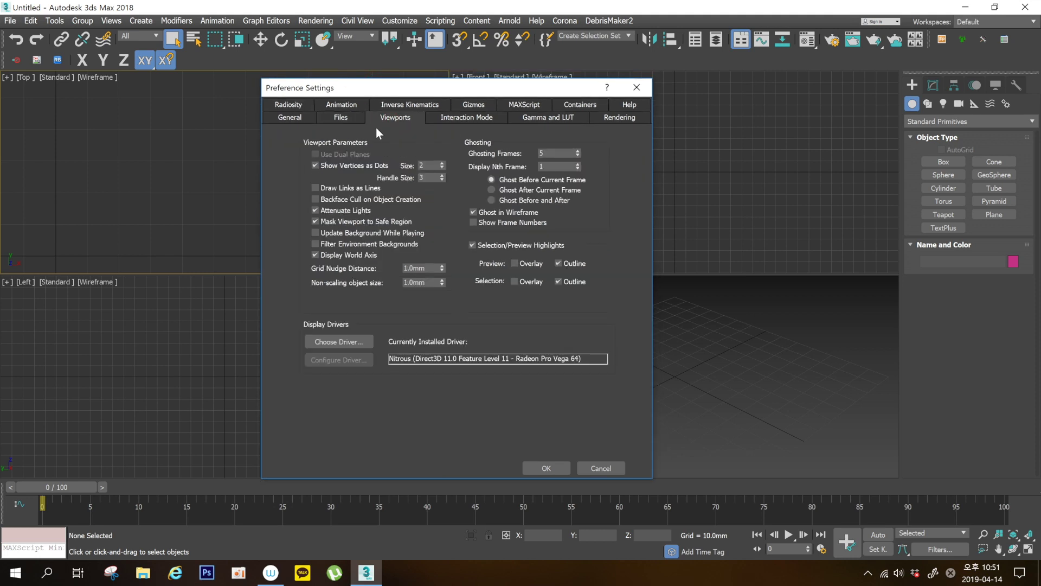
drag(463, 94, 454, 97)
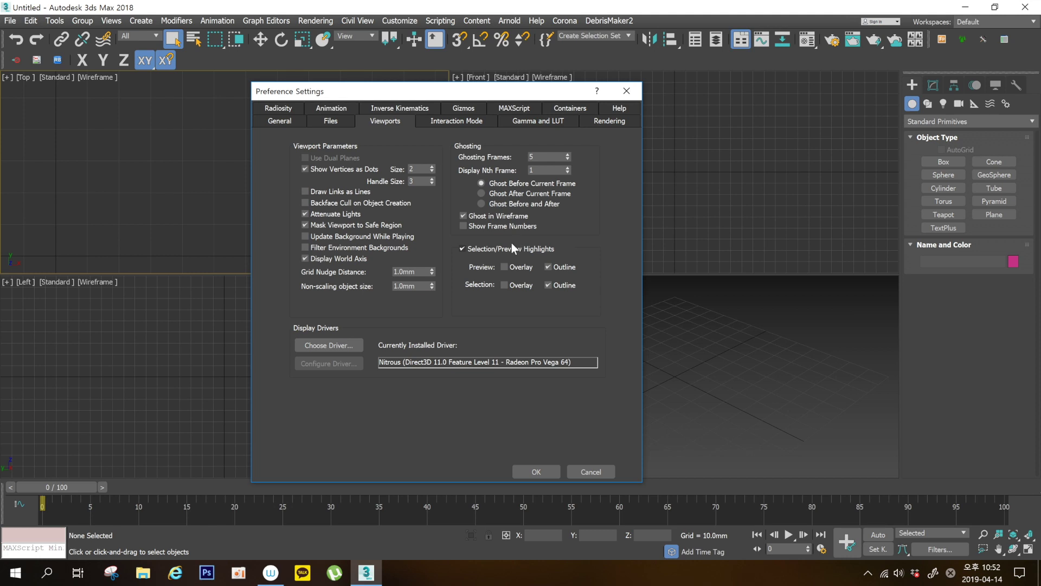
click(472, 248)
click(463, 249)
click(473, 251)
Flip through the General, Files and Viewports pages, ending on General
click(291, 118)
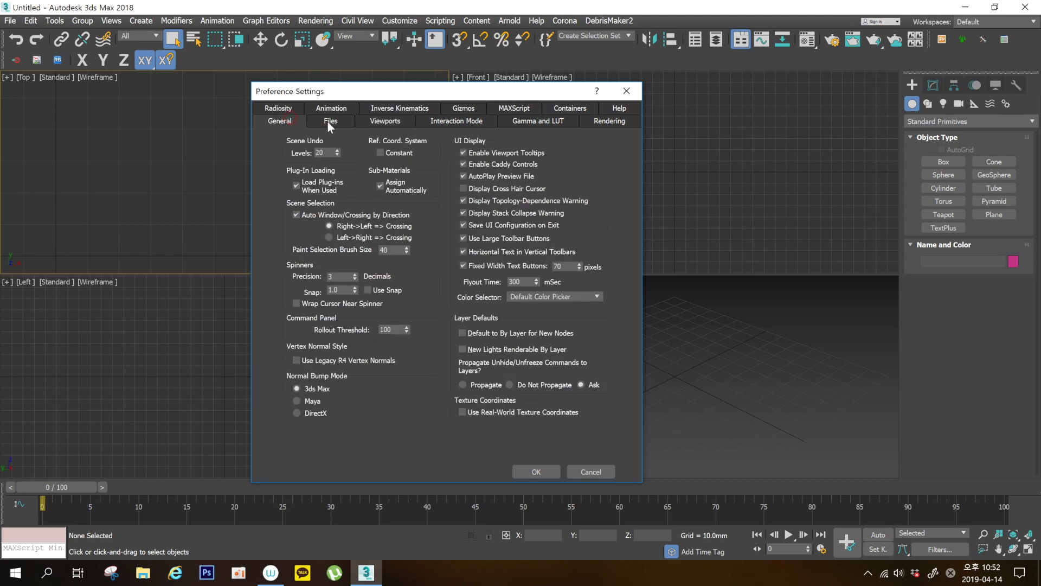
click(329, 122)
click(398, 122)
click(292, 121)
click(369, 125)
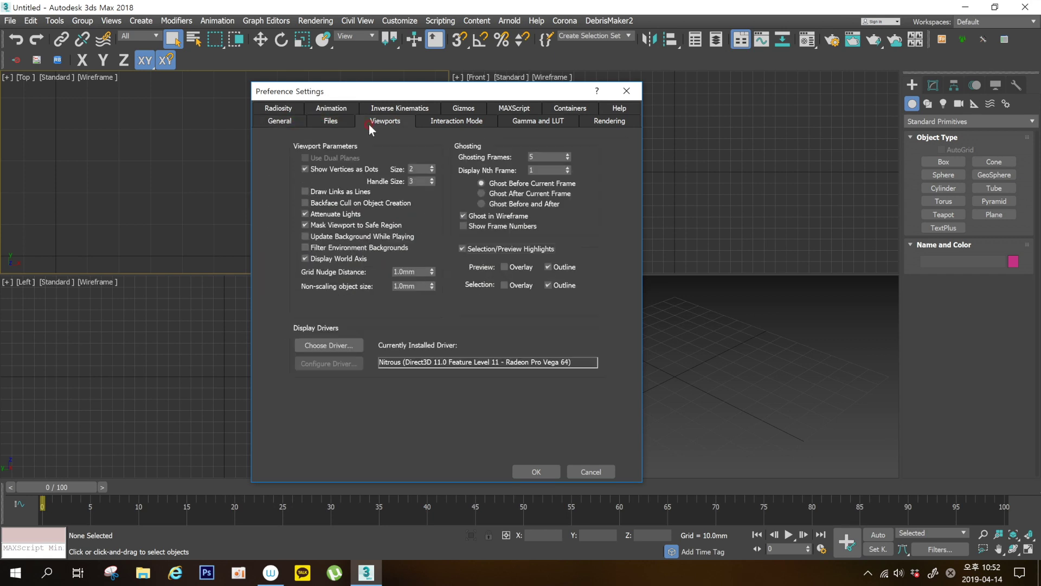
click(293, 122)
click(340, 124)
click(301, 121)
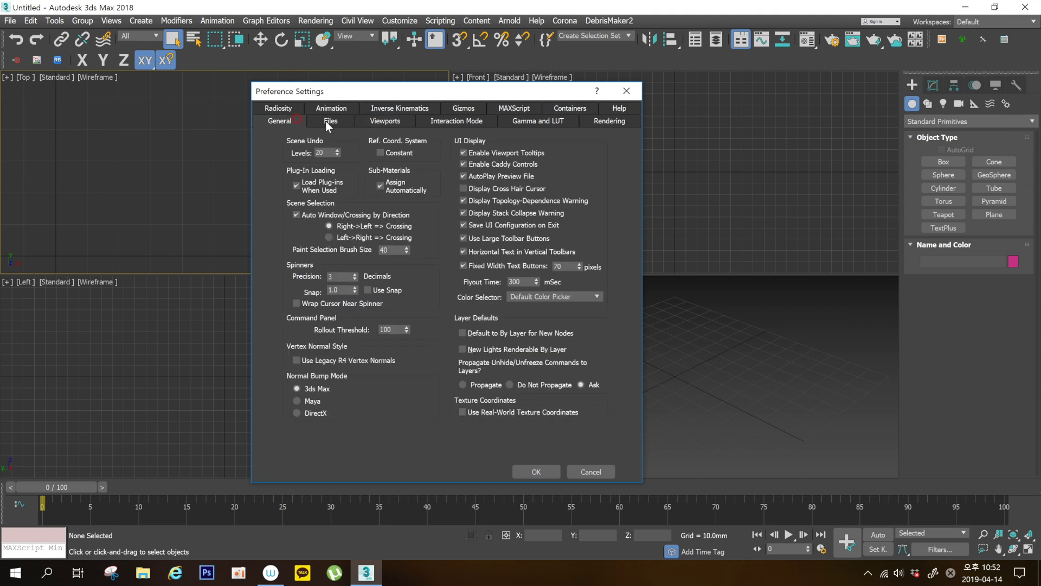
click(363, 118)
click(288, 117)
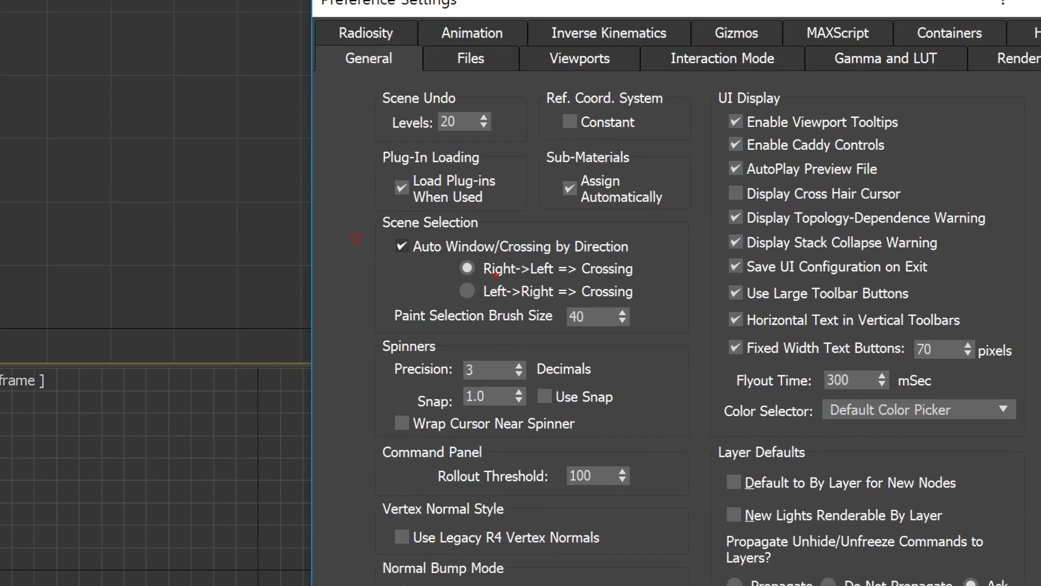
Confirm the preferences with OK so Preference Settings closes
drag(351, 199, 655, 309)
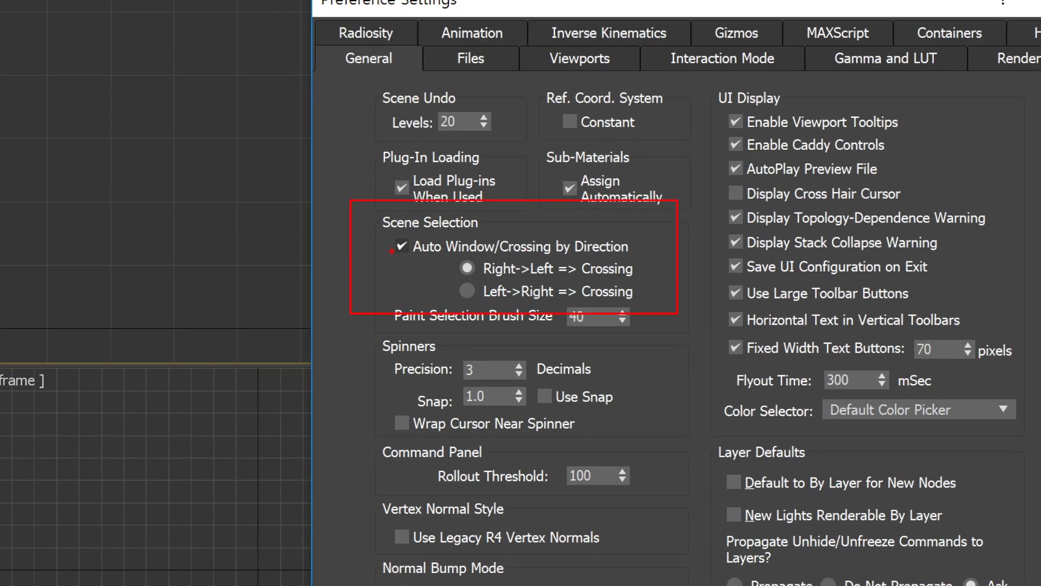
drag(410, 262, 392, 270)
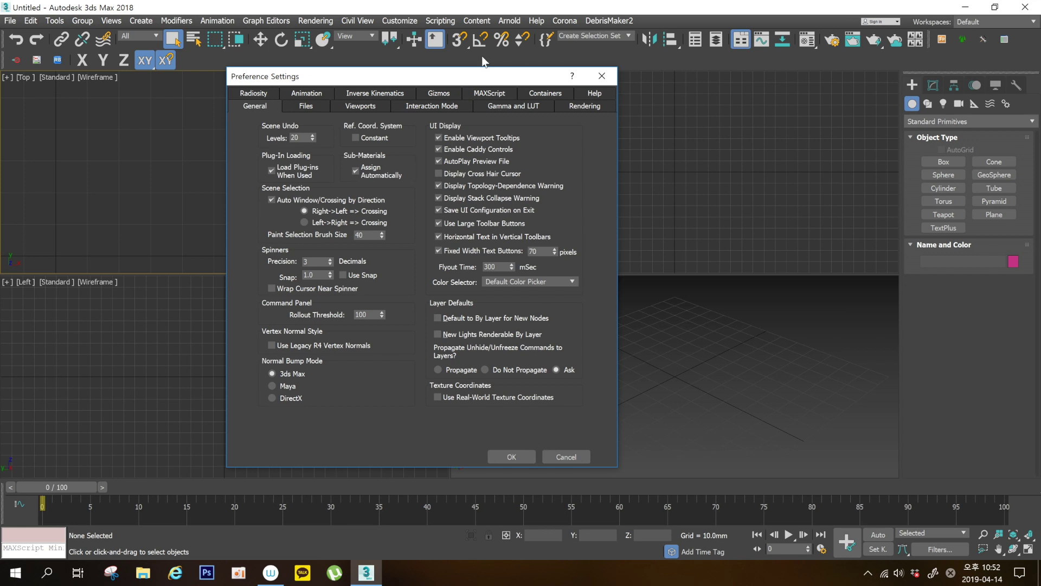
click(512, 457)
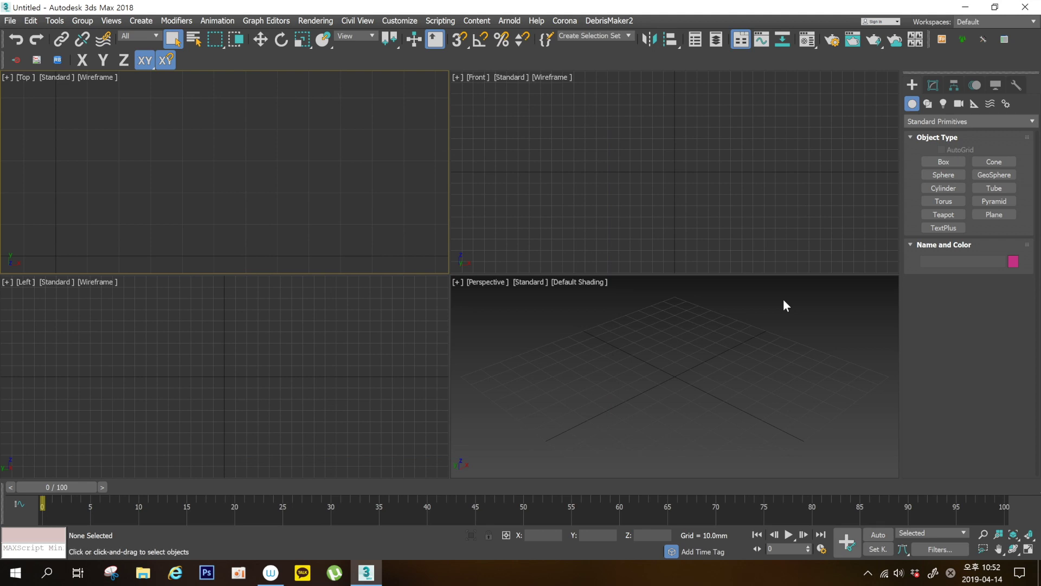
click(562, 205)
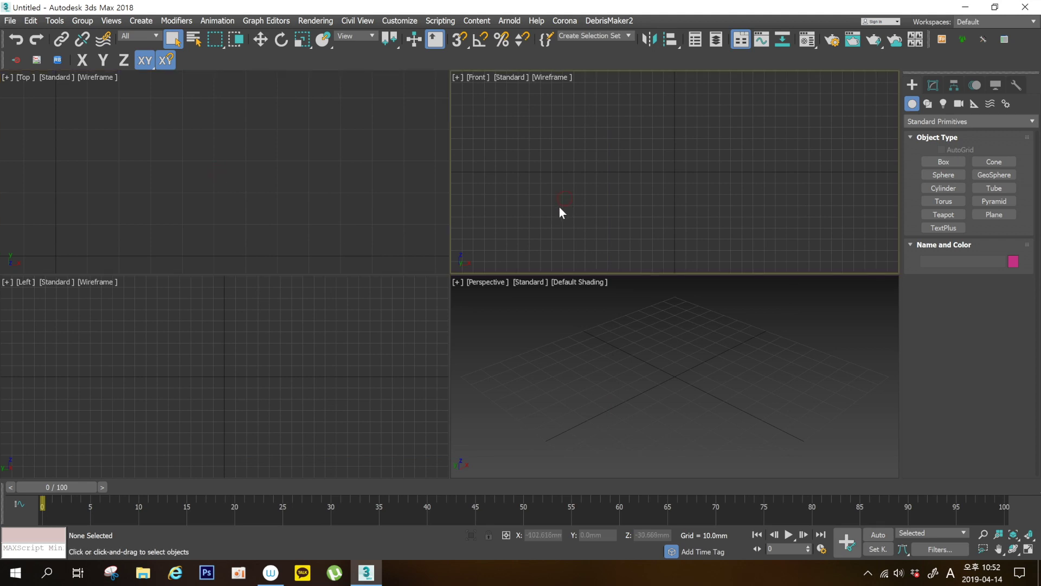
click(402, 313)
click(380, 251)
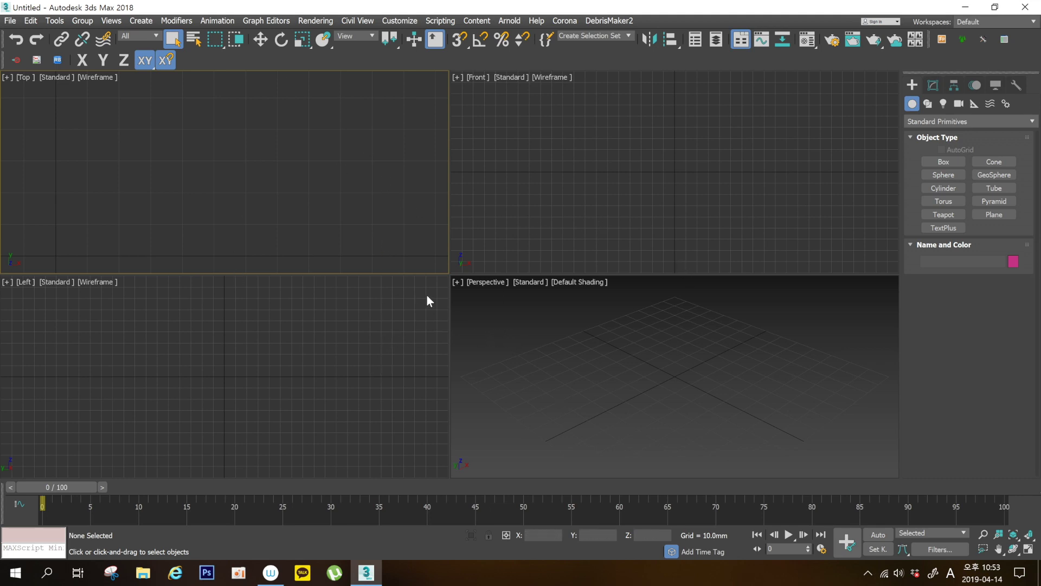
click(299, 325)
click(315, 243)
click(569, 245)
click(578, 335)
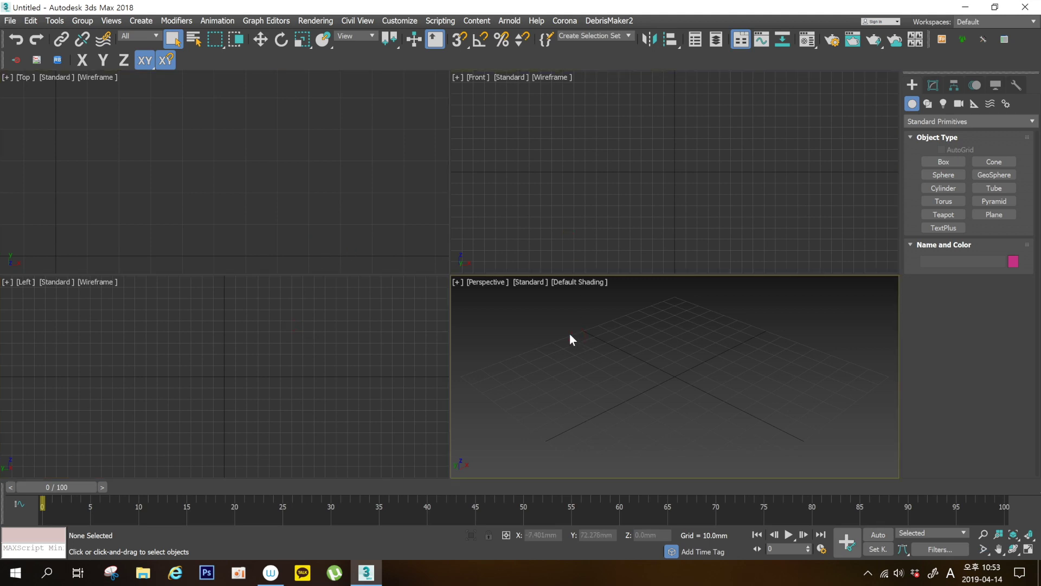
click(409, 245)
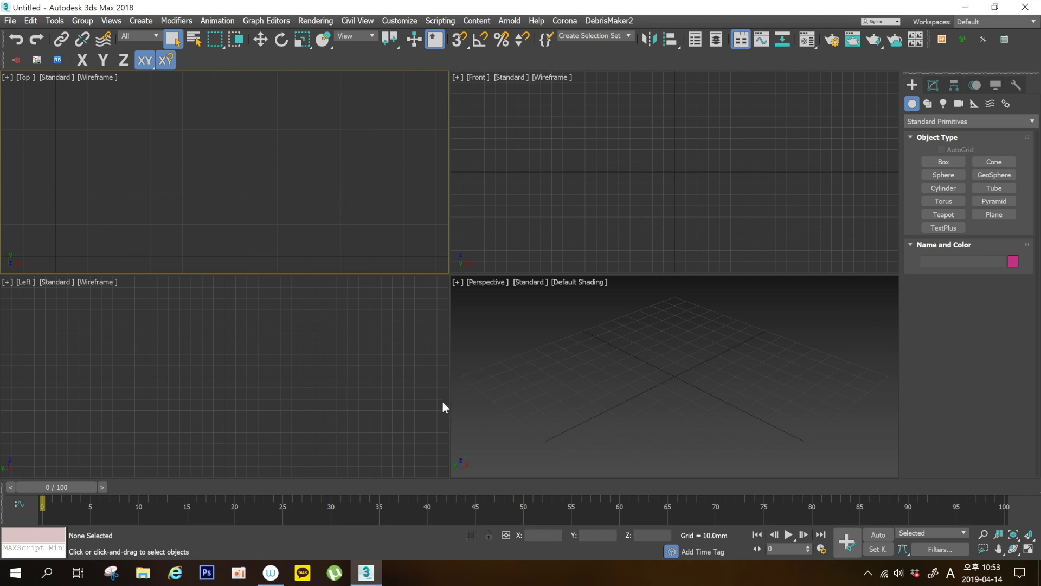
click(414, 376)
click(567, 362)
click(558, 214)
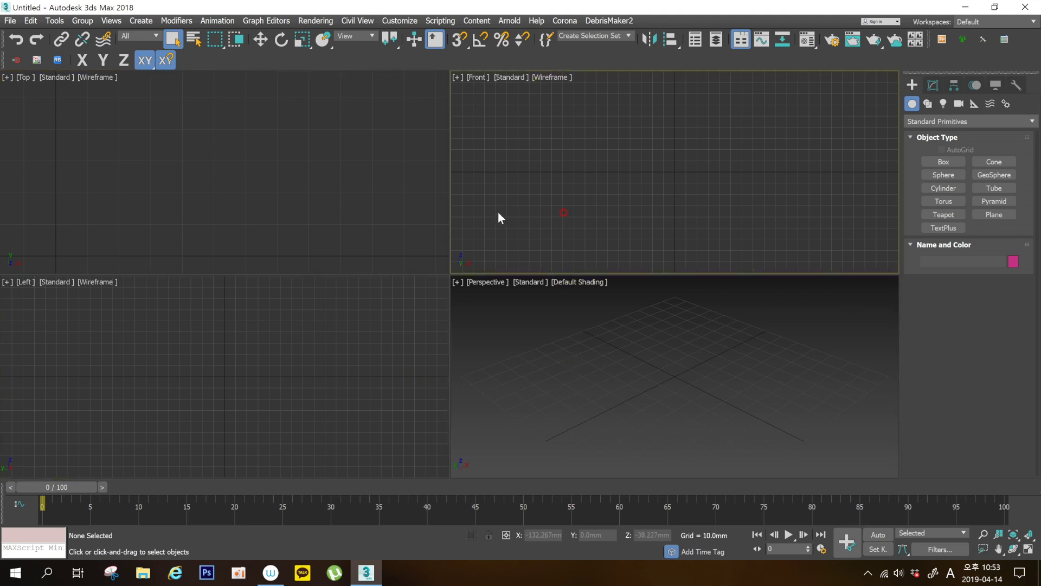
click(407, 202)
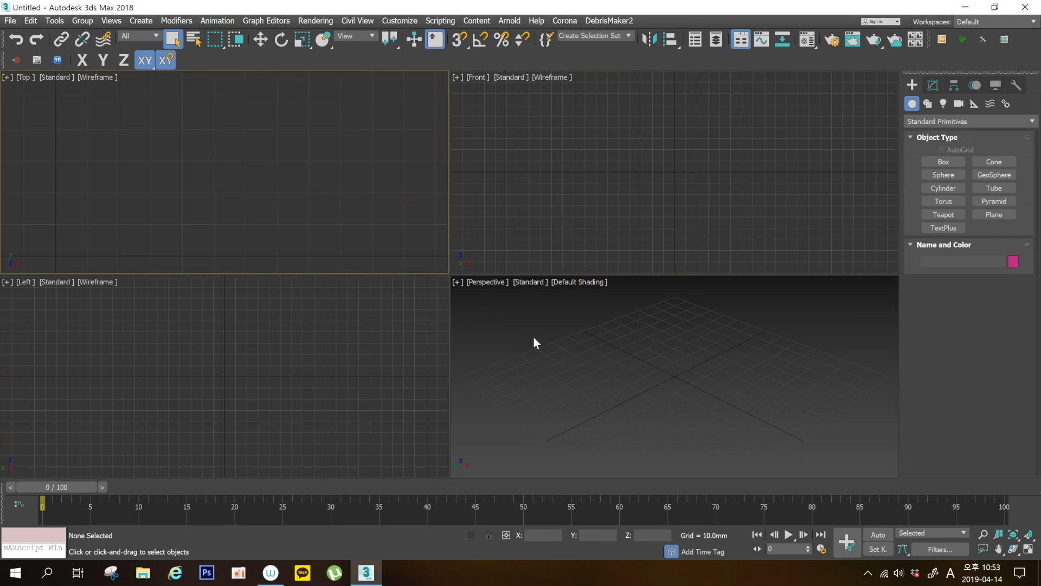